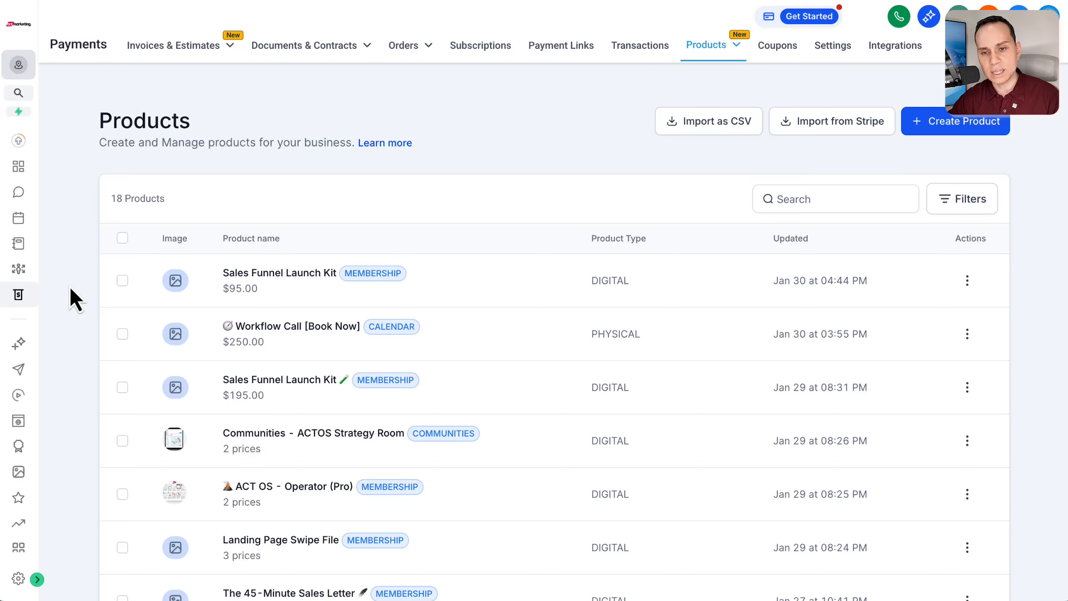
pyautogui.scroll(-5, 80, 281)
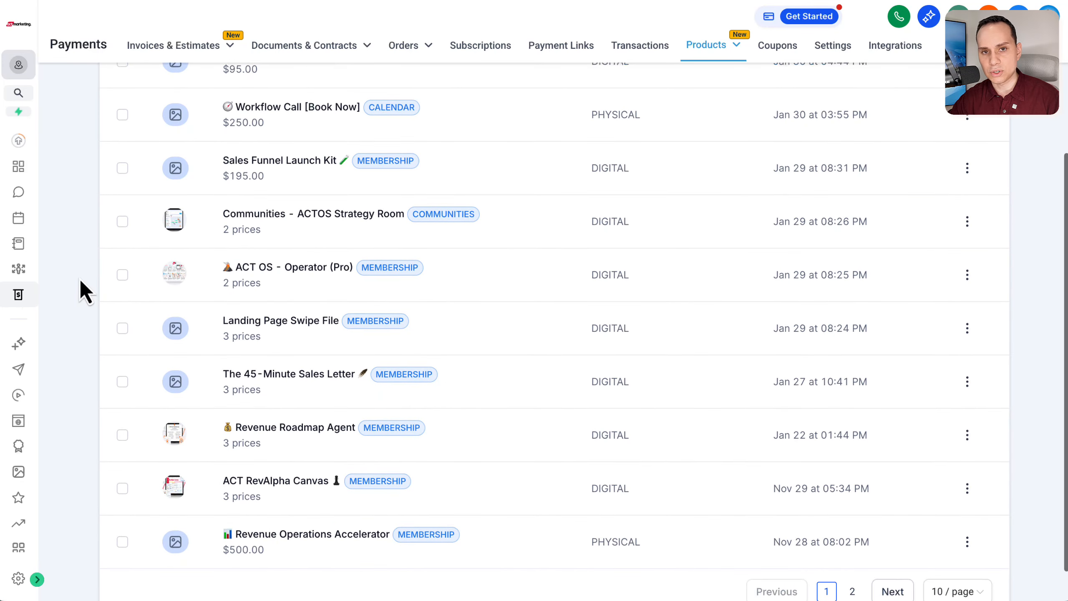
pyautogui.scroll(3, 80, 282)
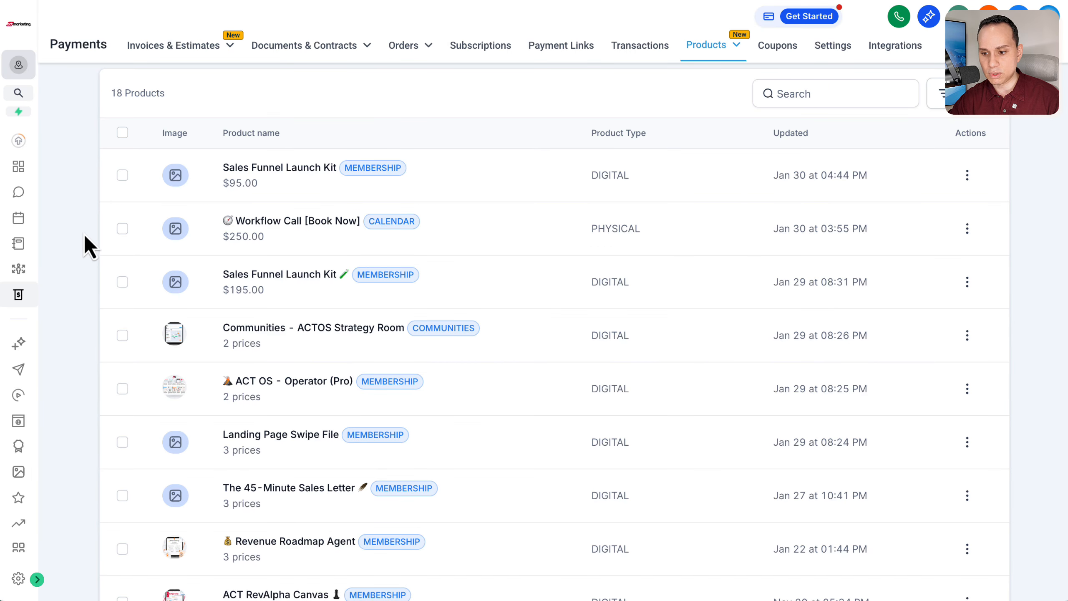
pyautogui.scroll(3, 82, 247)
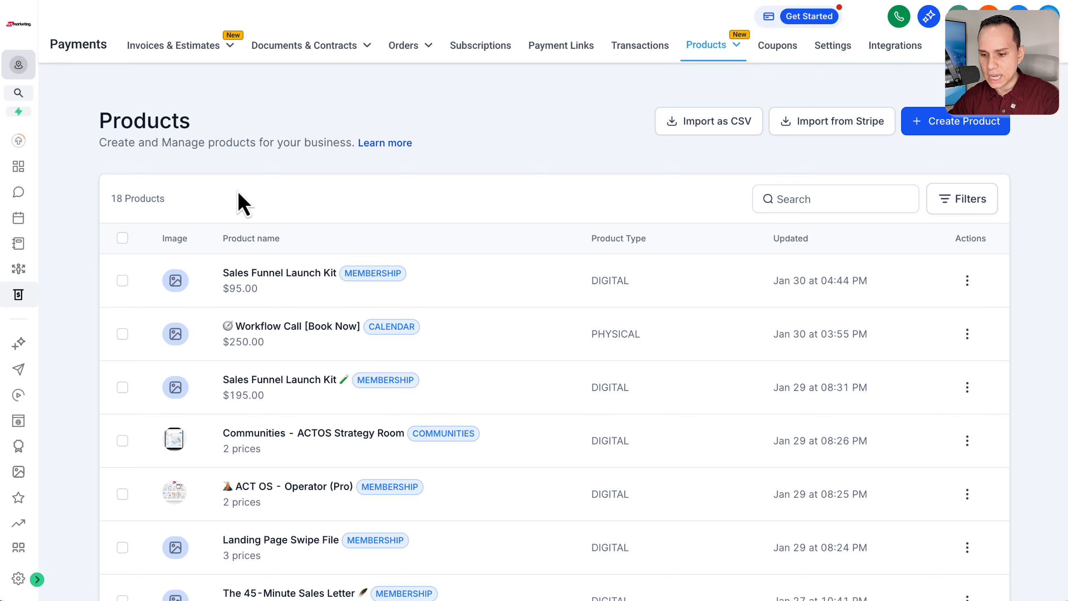
pyautogui.click(37, 579)
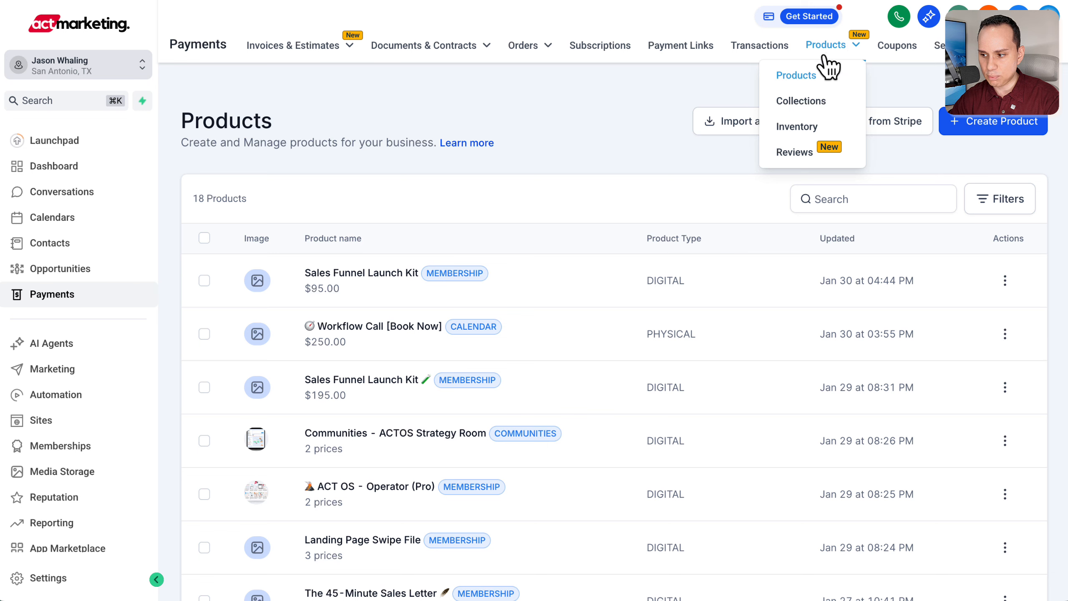
pyautogui.click(157, 579)
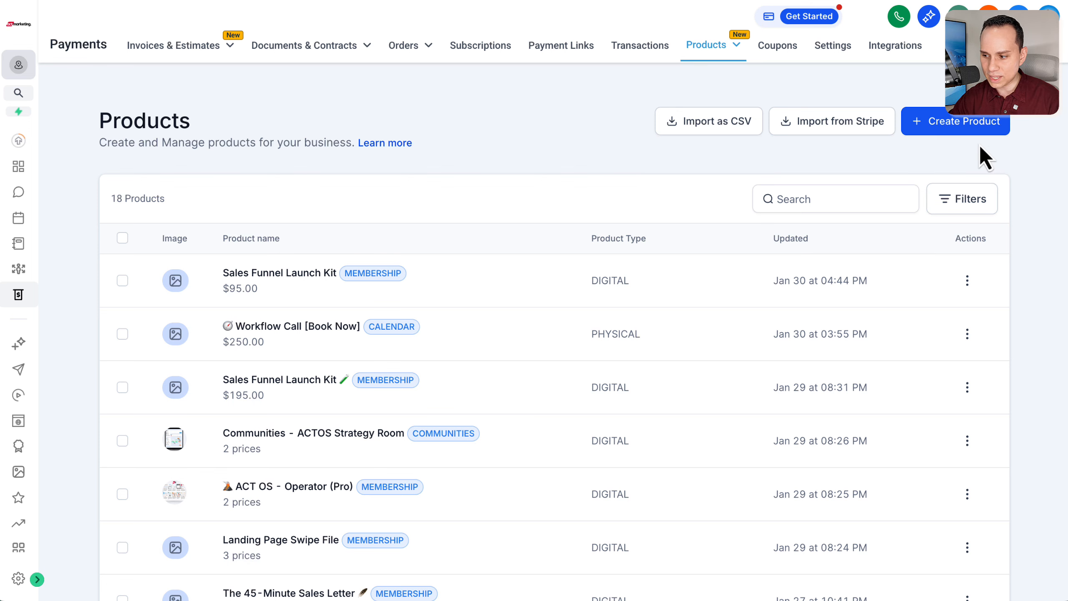
# Step: Start creating a new product and title it "90 Min Strategy Call"
pyautogui.click(959, 130)
pyautogui.click(399, 212)
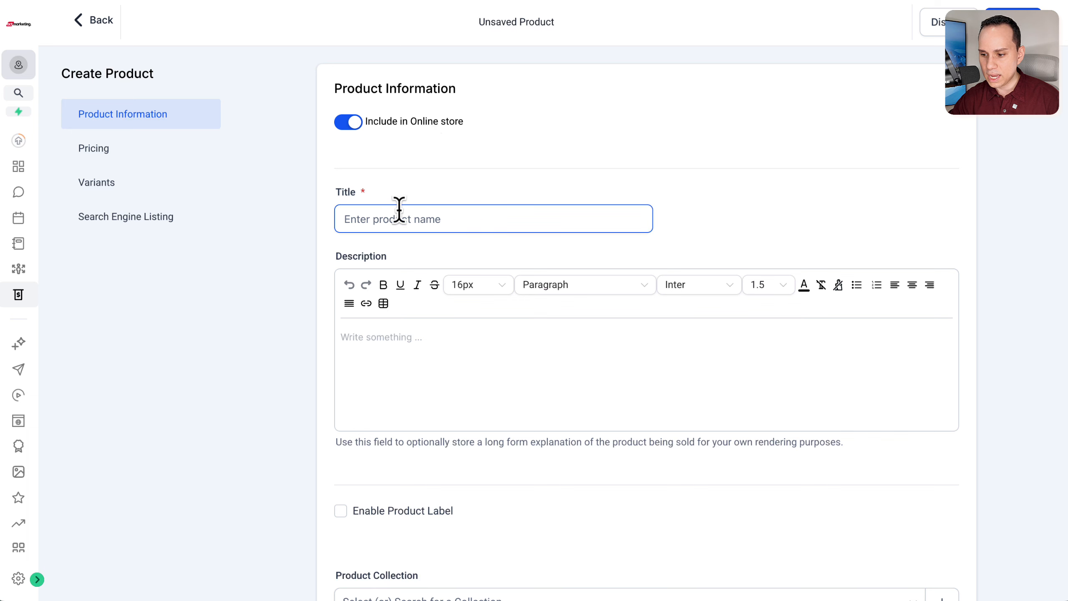
pyautogui.scroll(-1, 404, 213)
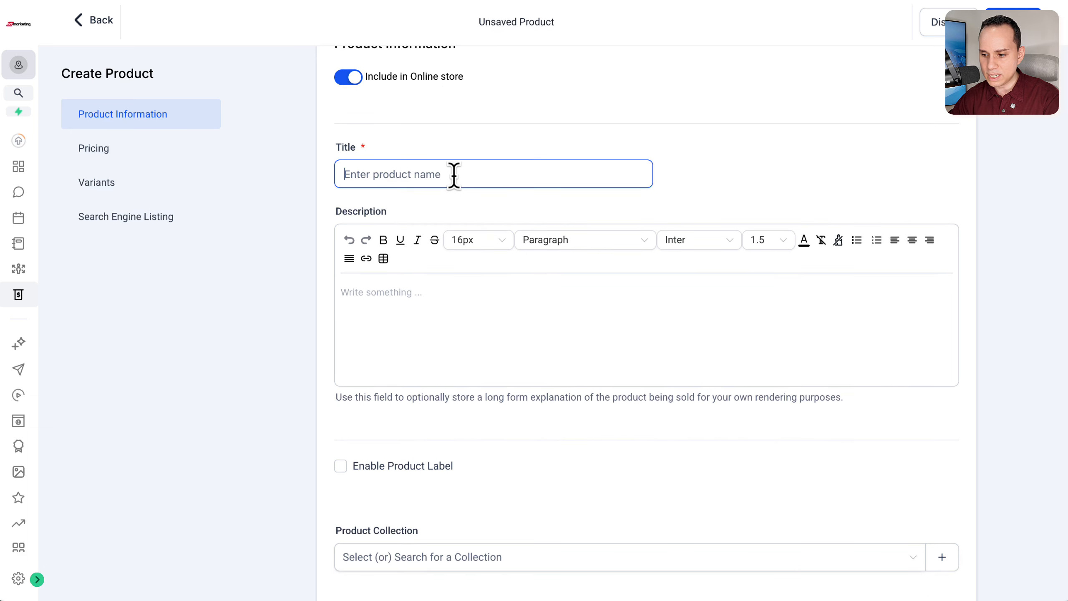
pyautogui.click(452, 174)
pyautogui.scroll(1, 453, 174)
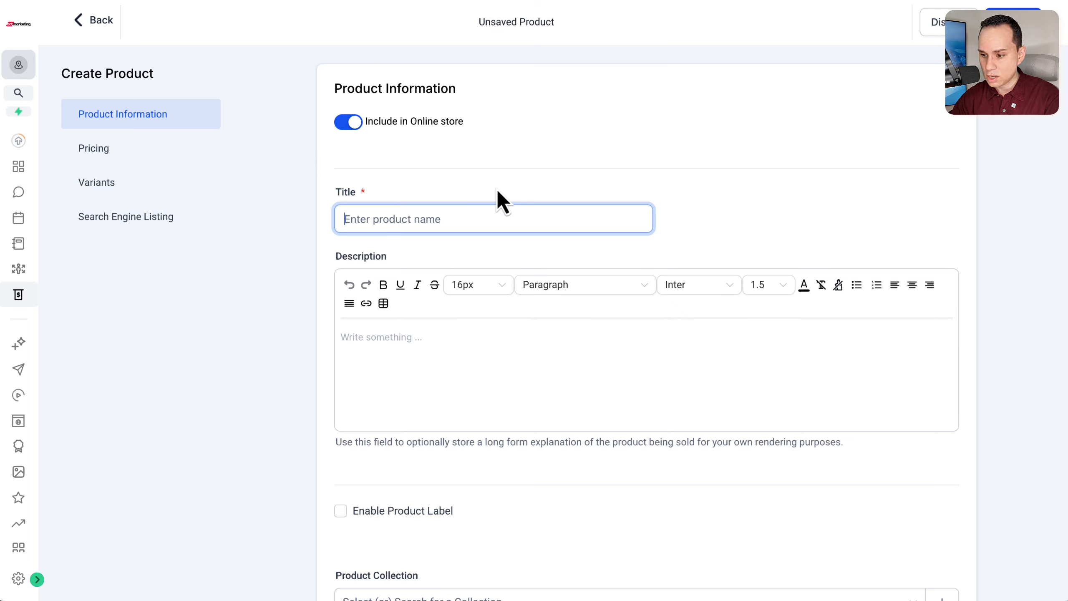
pyautogui.write('90')
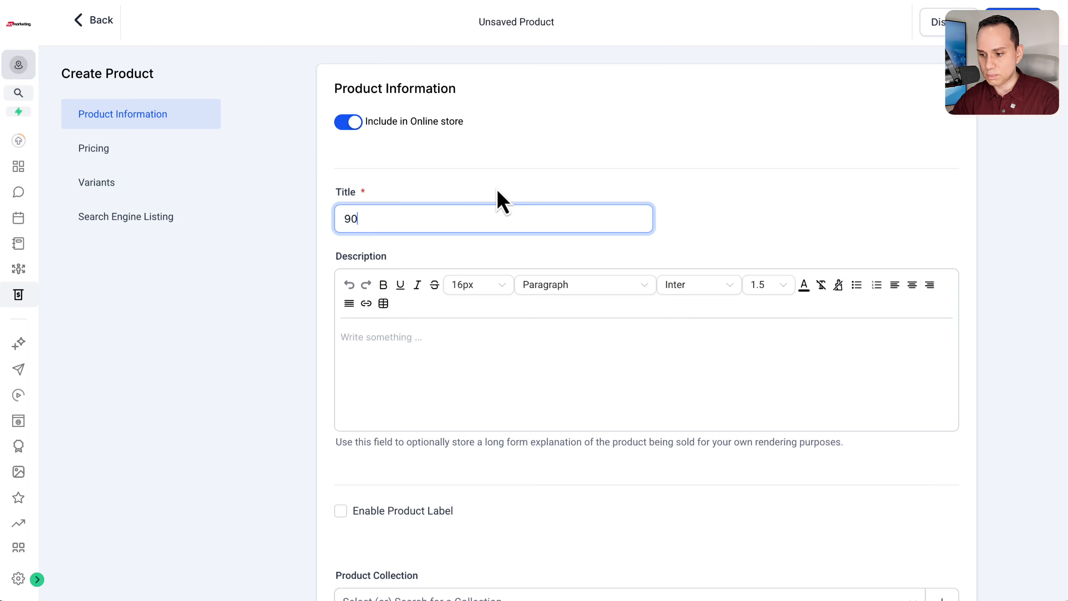
pyautogui.write(' Min Consulting C')
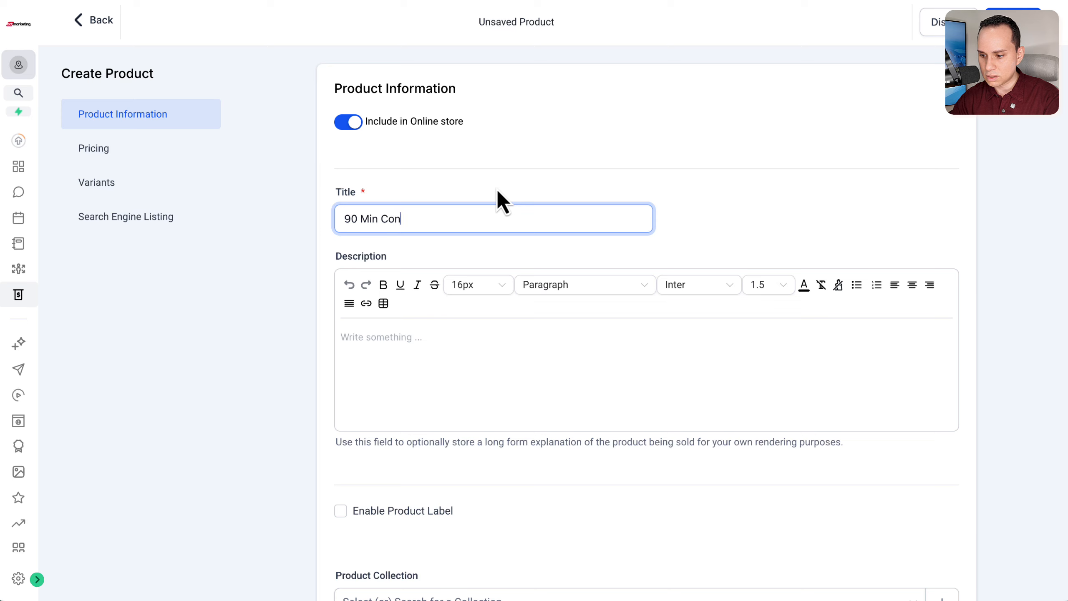
pyautogui.write('ategy Call')
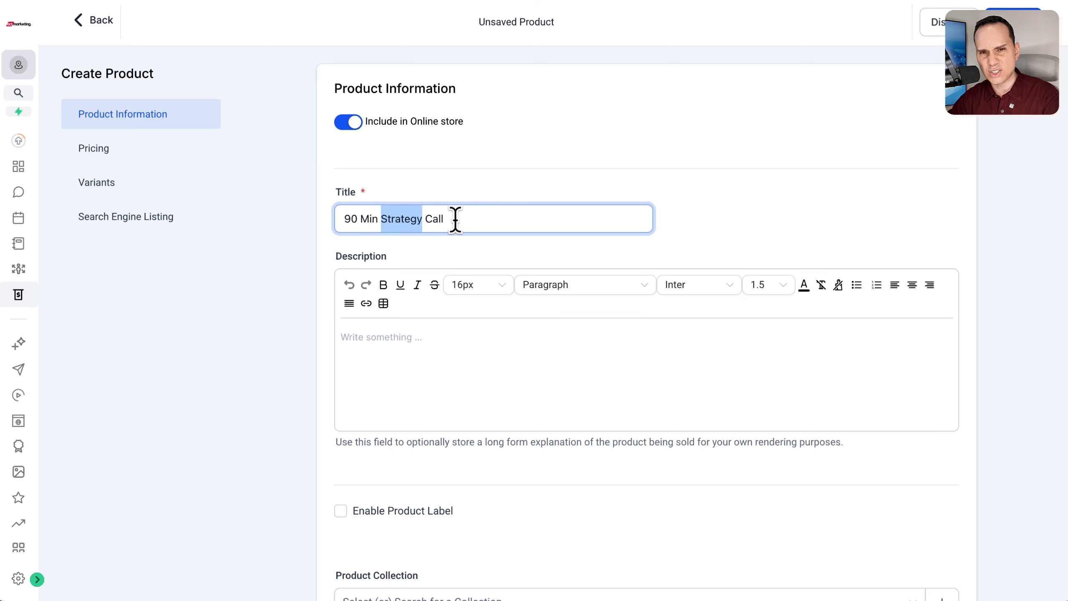
pyautogui.click(518, 222)
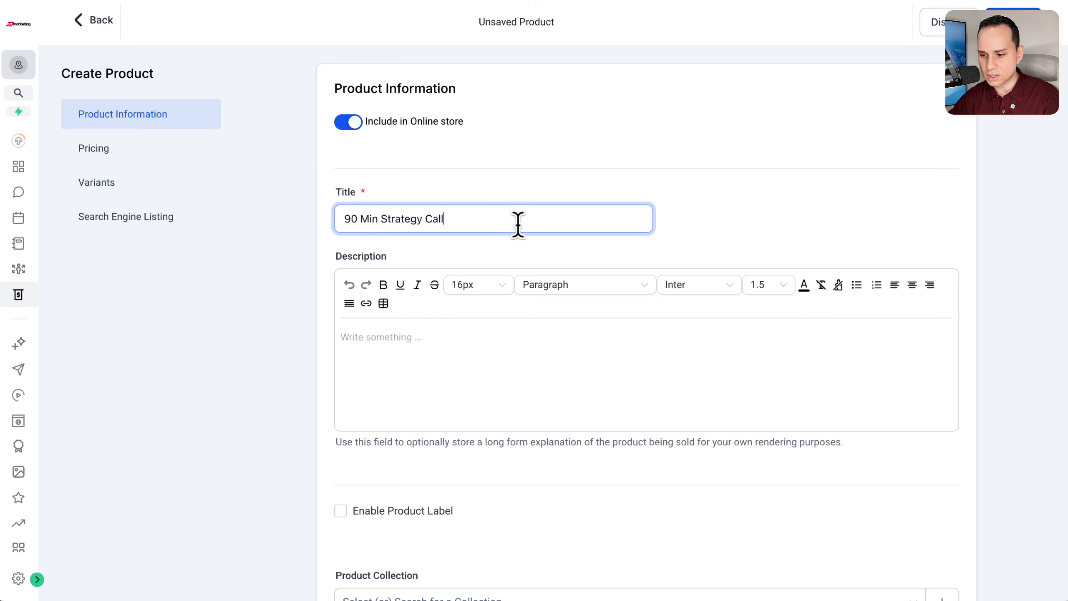
# Step: Set the new product's price type to Recurring
pyautogui.scroll(-10, 518, 222)
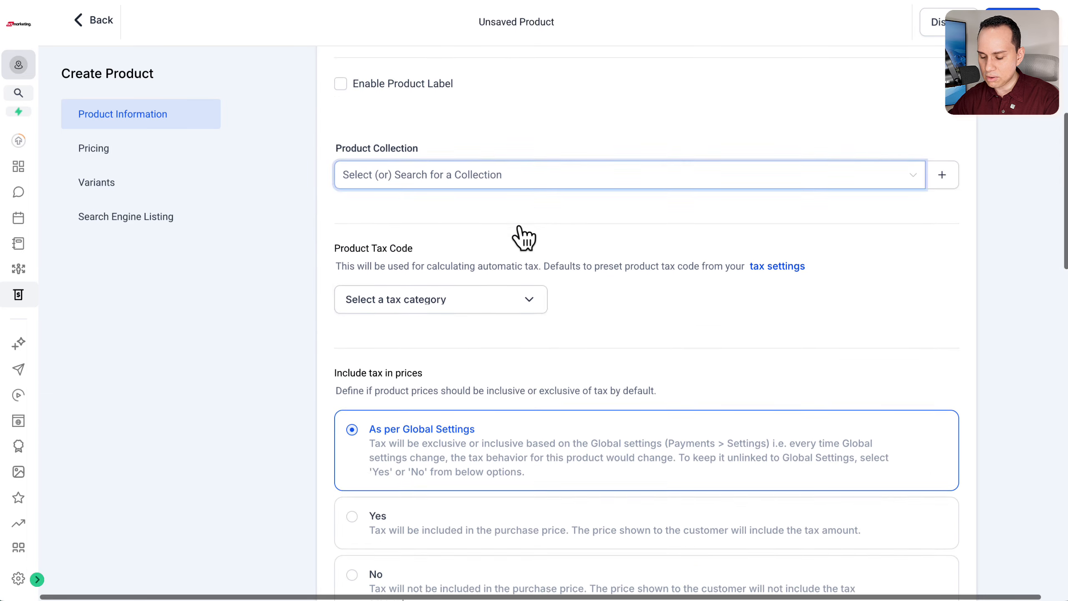
pyautogui.scroll(-10, 520, 236)
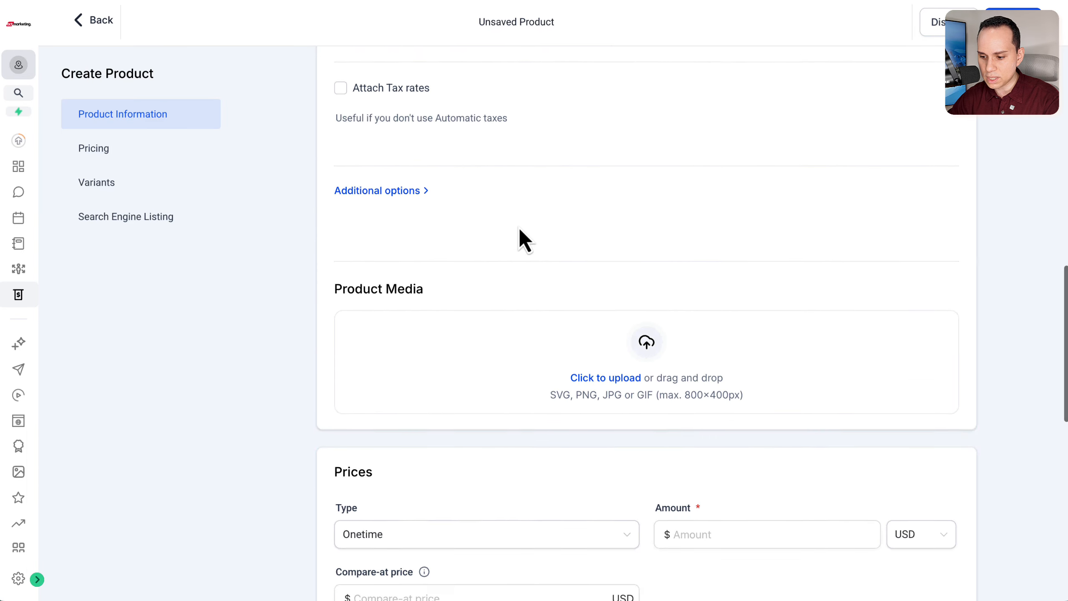
pyautogui.scroll(-7, 524, 240)
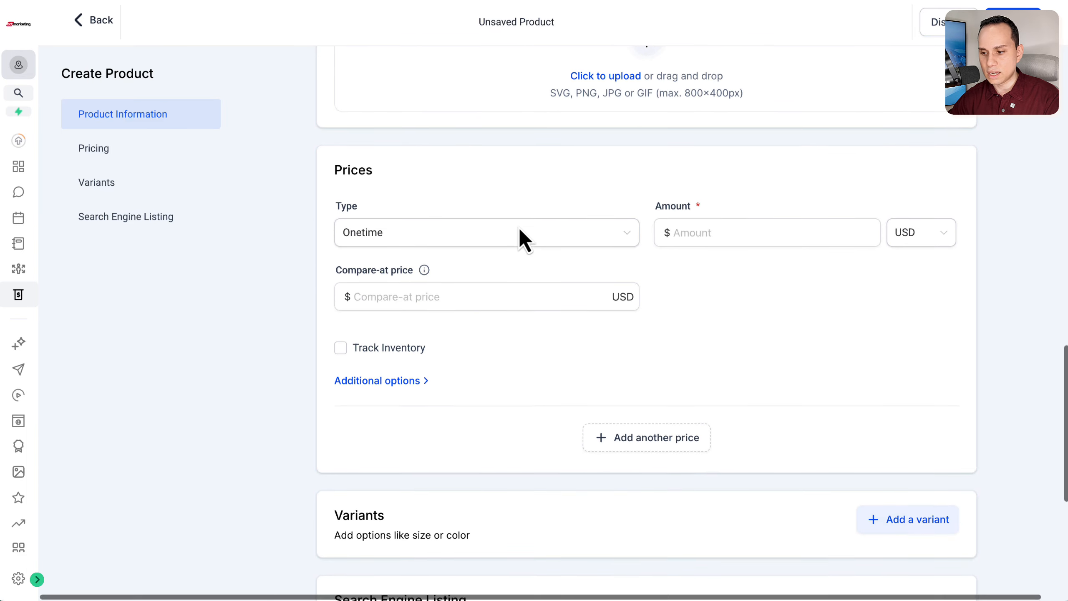
pyautogui.scroll(-2, 524, 240)
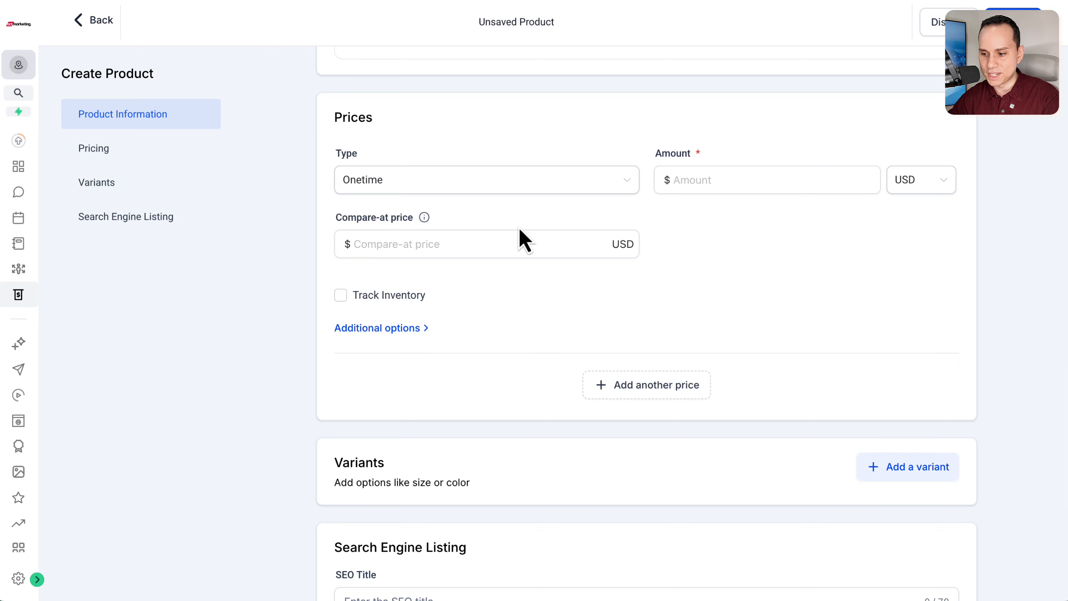
pyautogui.scroll(-1, 520, 238)
pyautogui.click(530, 155)
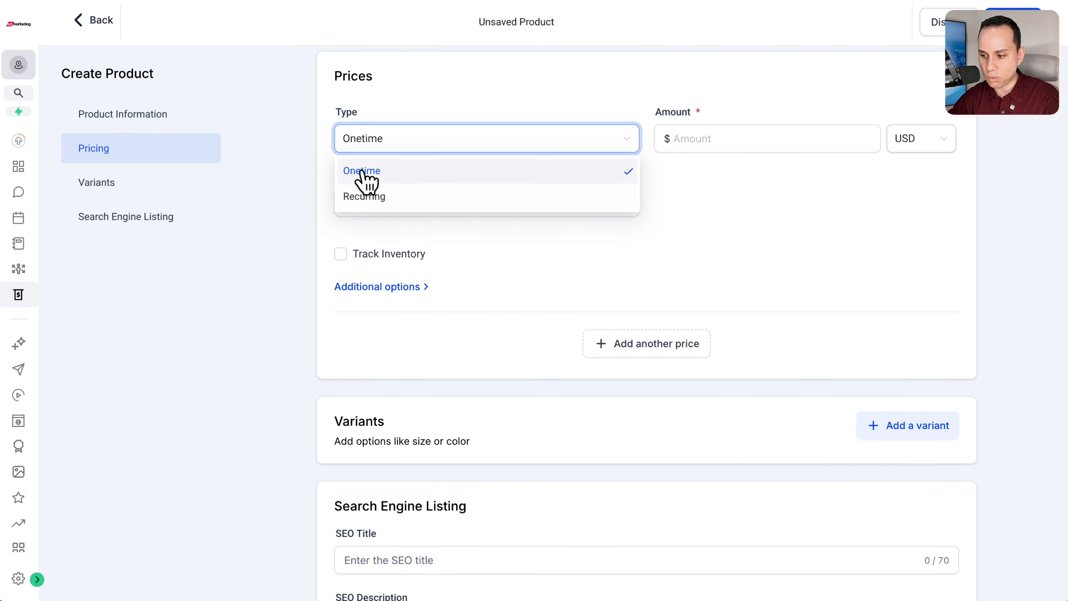
pyautogui.click(372, 198)
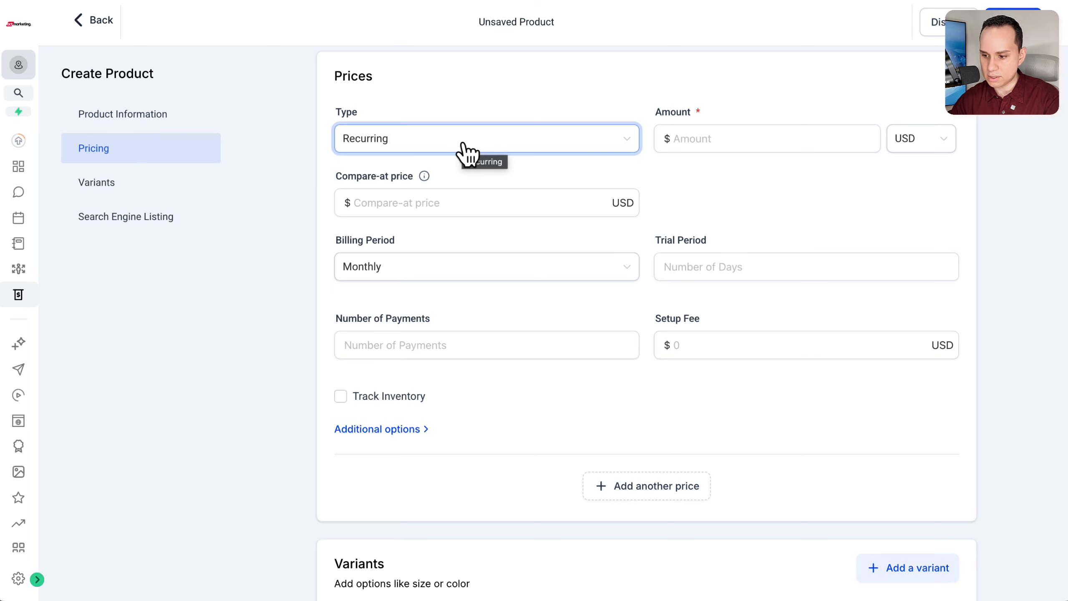
pyautogui.click(515, 145)
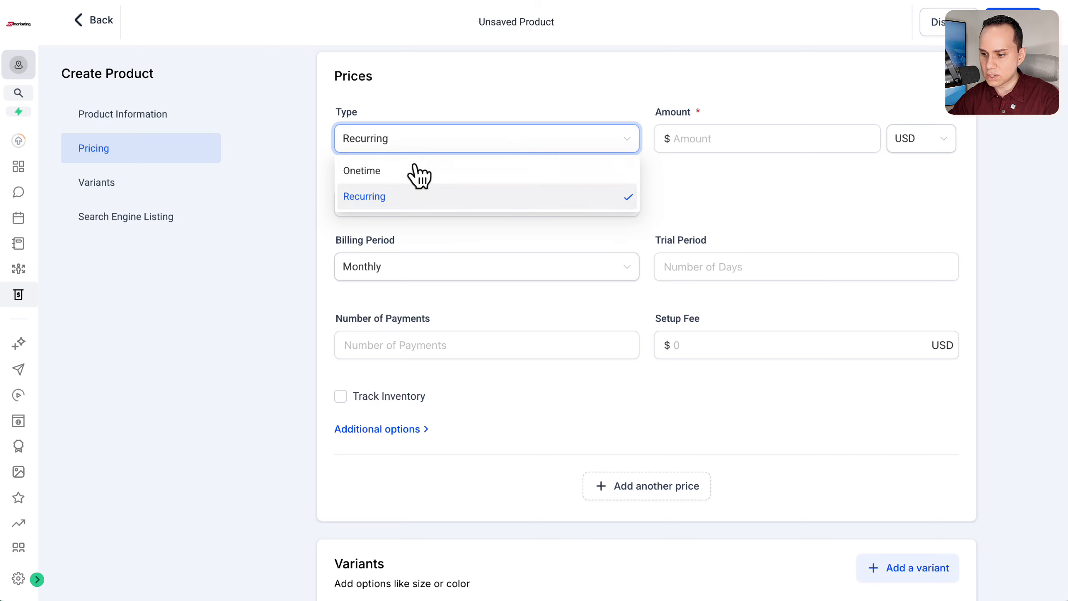
pyautogui.click(380, 197)
# Step: Set the recurring price amount to $150 and the compare-at price to $250
pyautogui.click(708, 138)
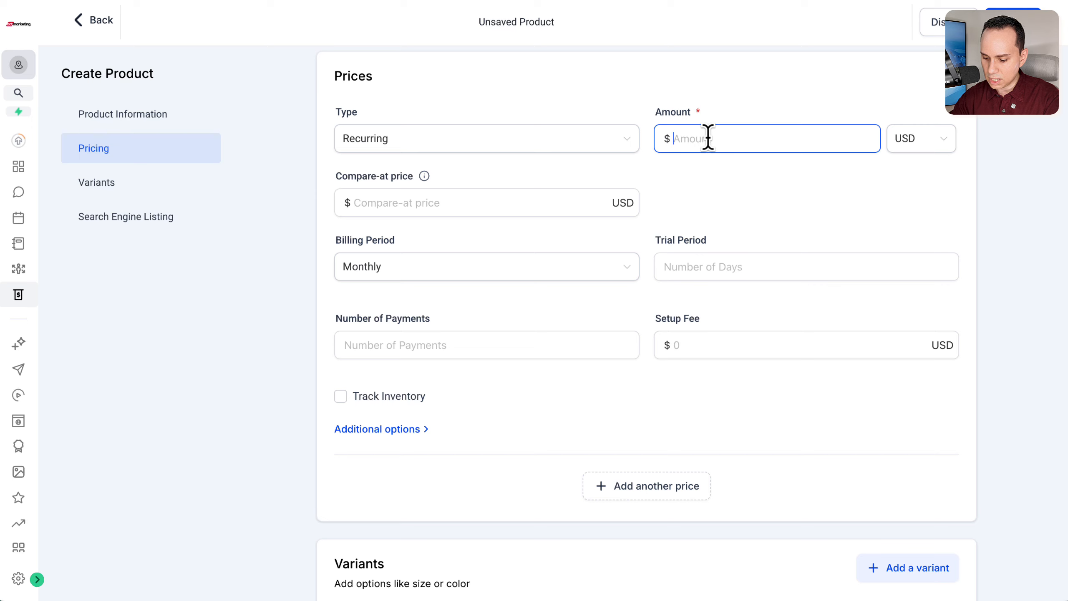
pyautogui.click(470, 203)
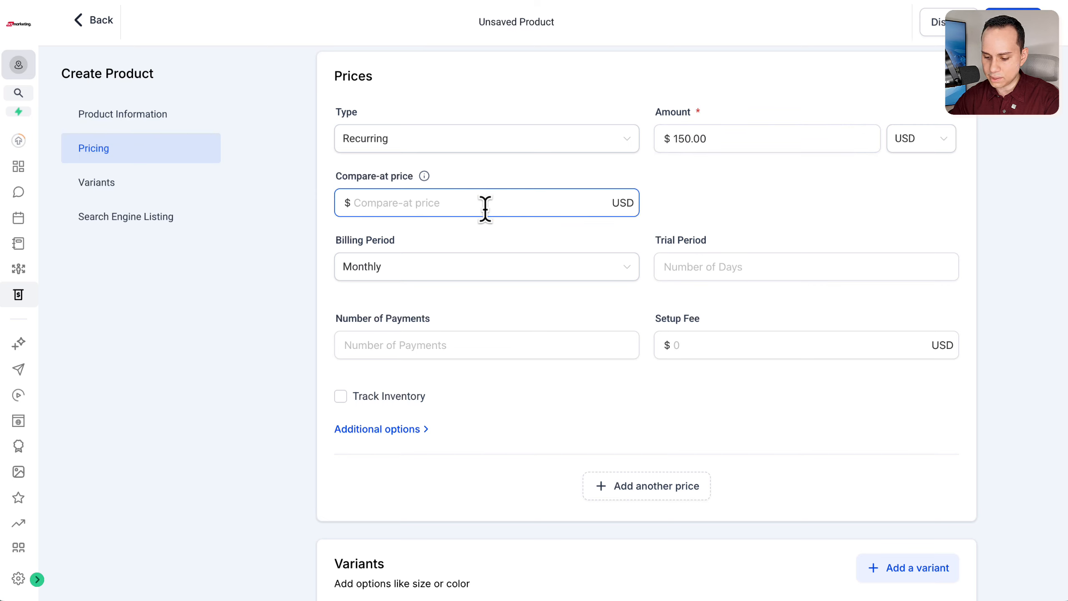
pyautogui.write('250')
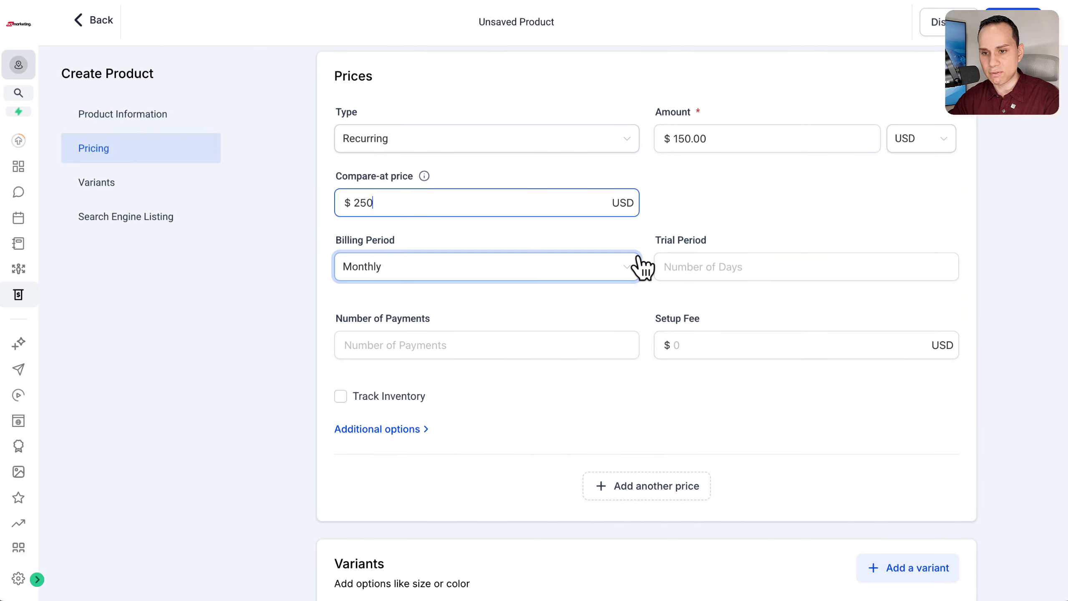
pyautogui.click(646, 244)
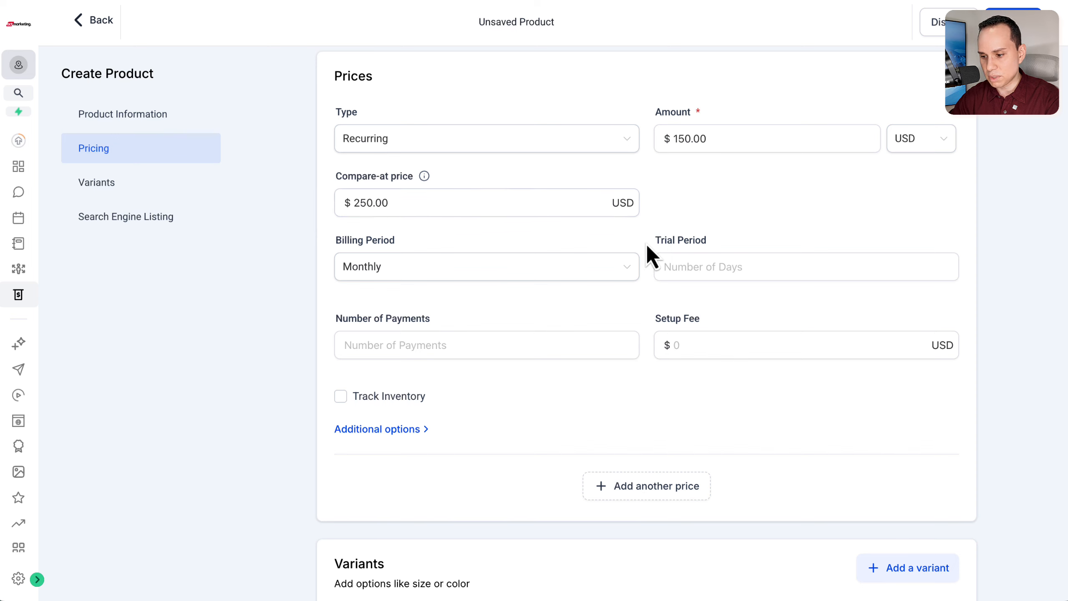
# Step: Choose Monthly as the billing period and set the number of payments to 3
pyautogui.scroll(-2, 516, 207)
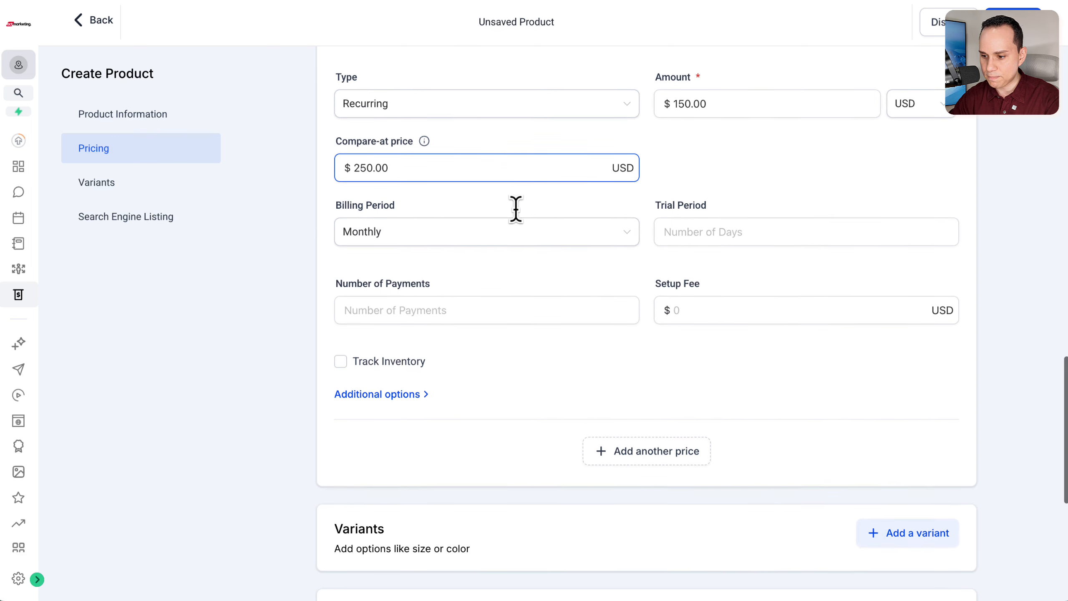
pyautogui.click(442, 202)
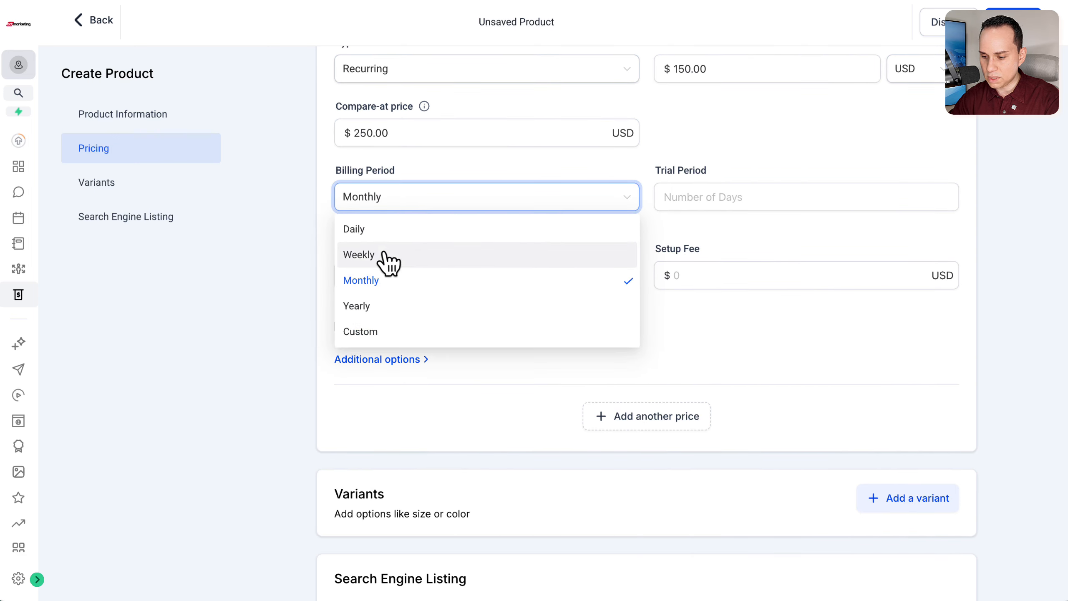
pyautogui.click(423, 283)
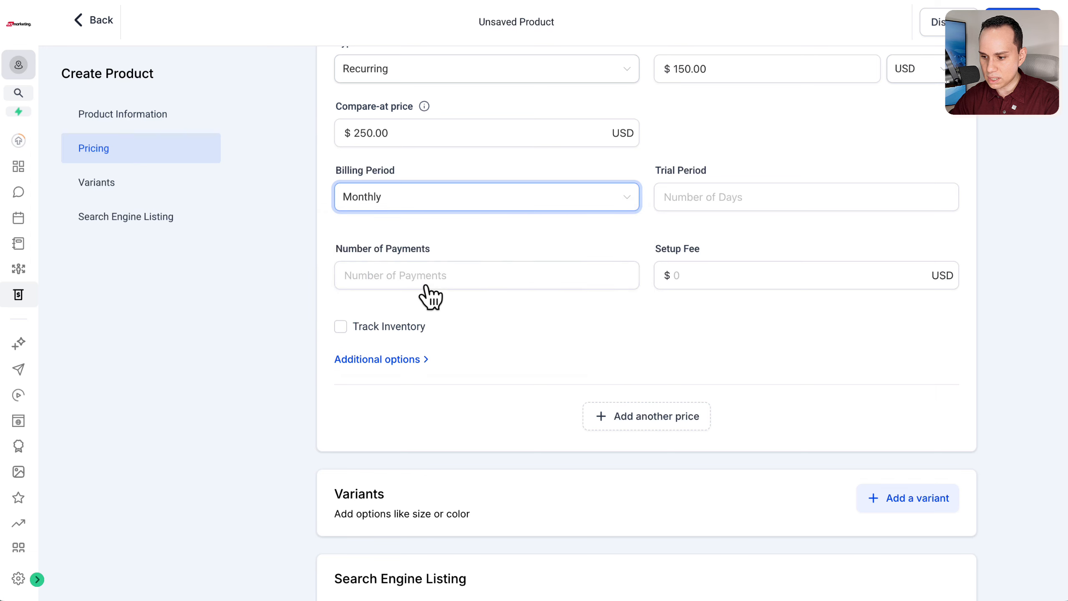
pyautogui.click(717, 197)
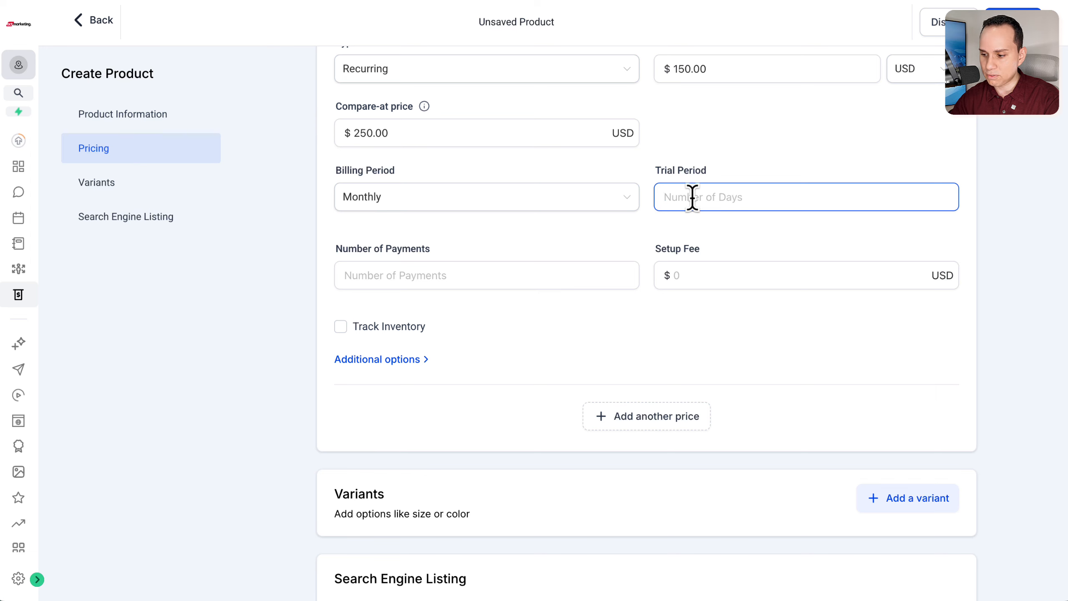
pyautogui.click(393, 276)
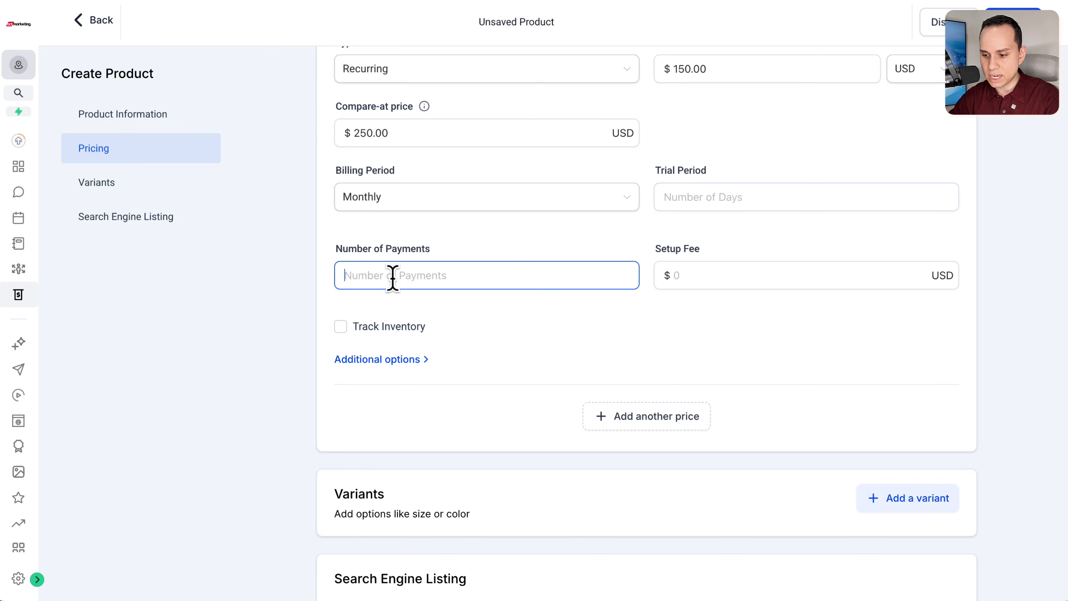
pyautogui.scroll(1, 477, 337)
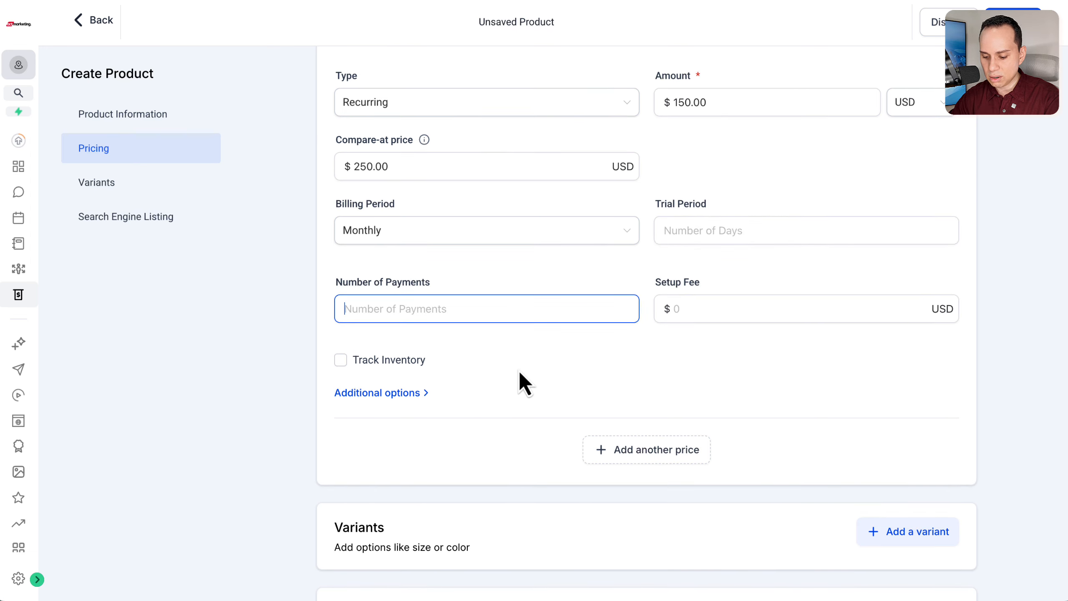
pyautogui.write('3')
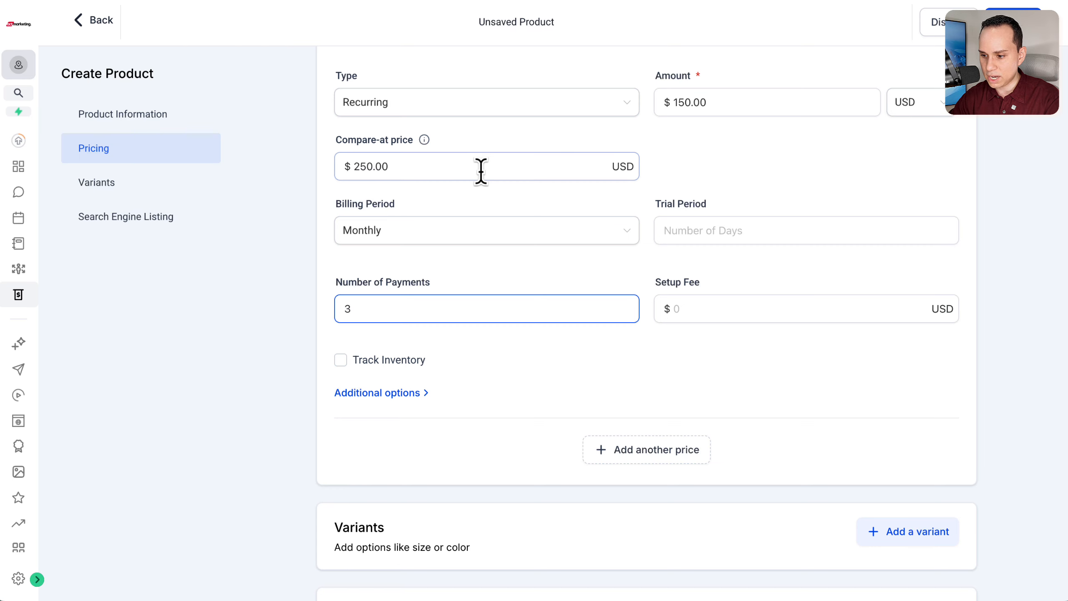
# Step: Replace the product title with "3 Month Consulting Pack"
pyautogui.scroll(10, 480, 169)
pyautogui.click(384, 218)
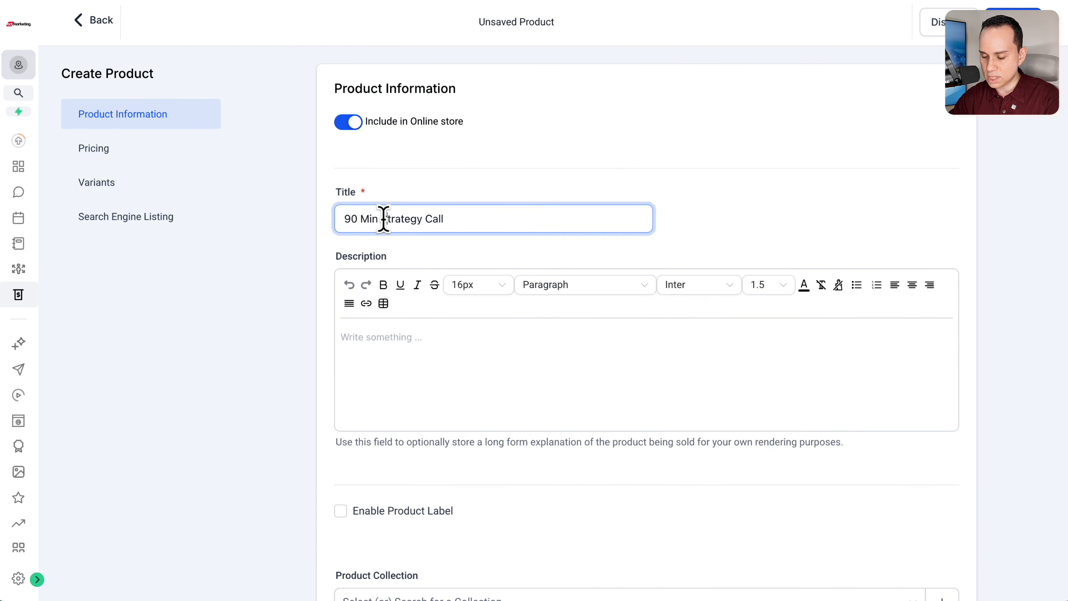
pyautogui.write('3 Month Cons')
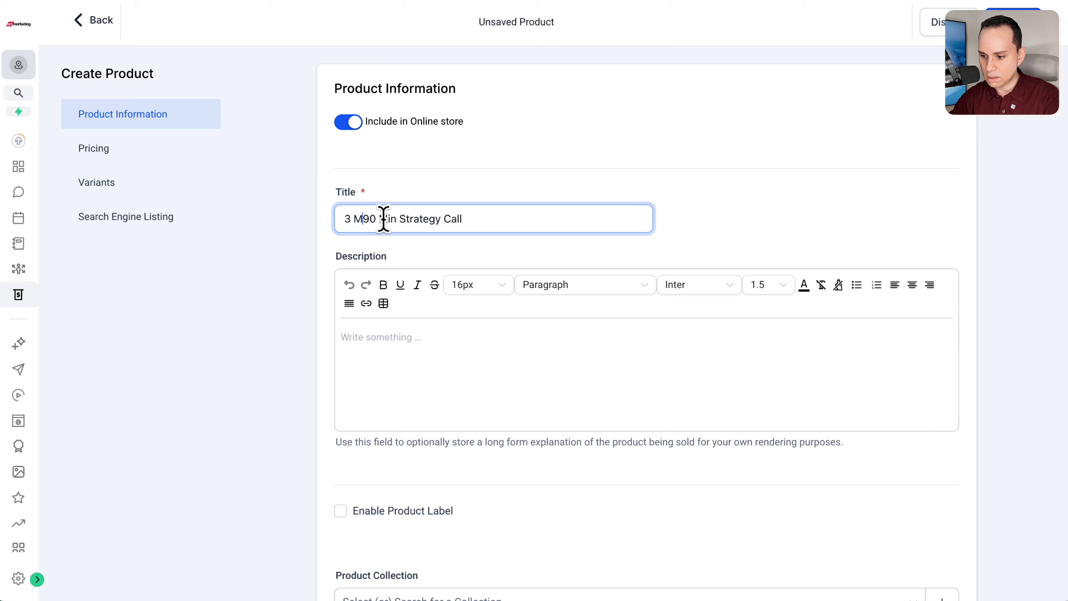
pyautogui.write('ulting Pack')
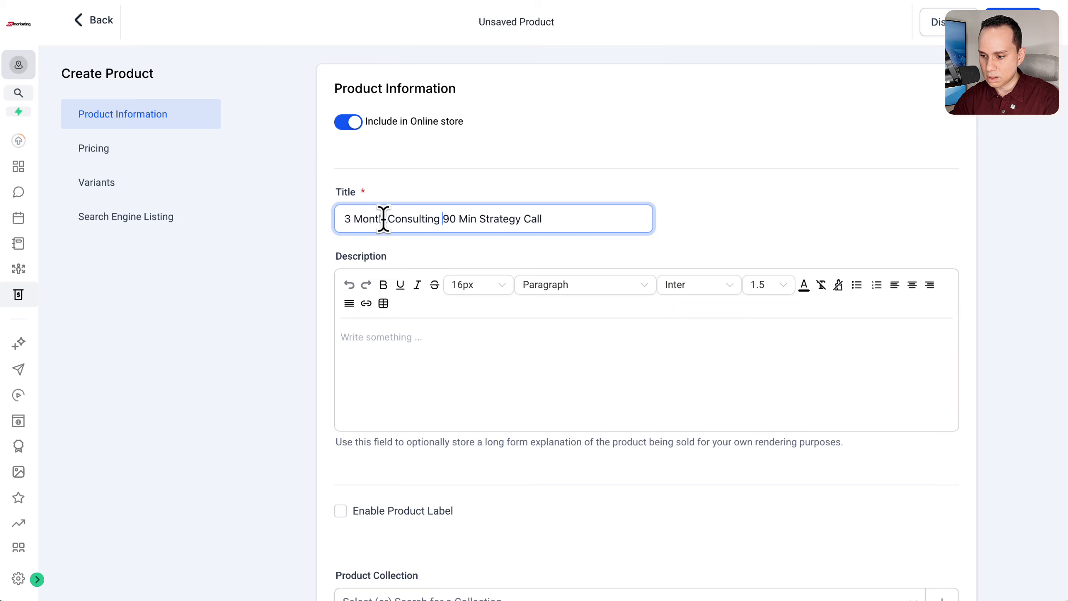
pyautogui.hotkey('shift', 'End')
pyautogui.press('BackSpace')
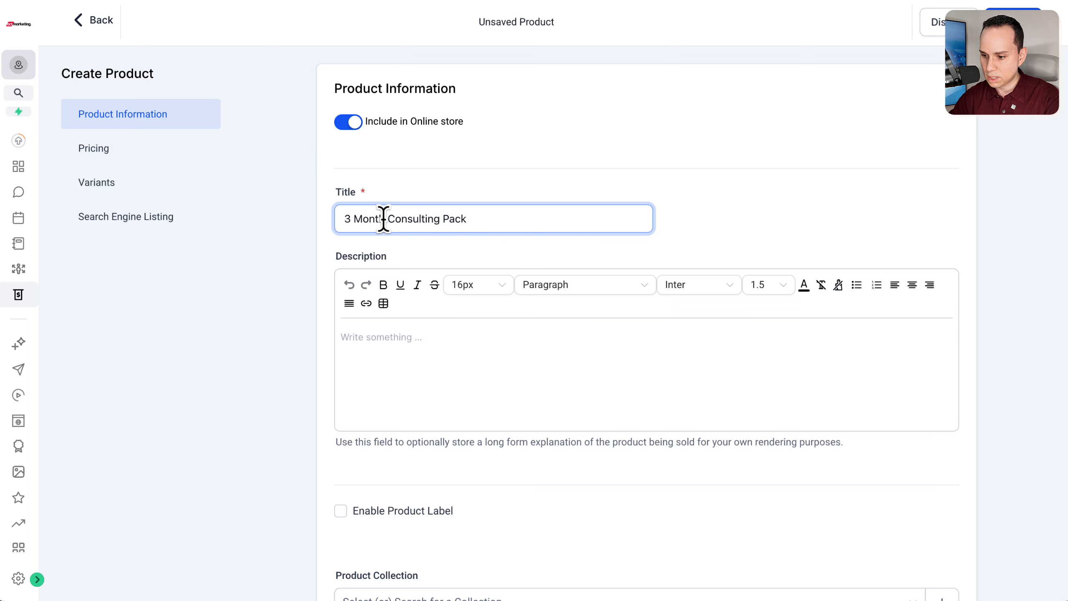
pyautogui.scroll(-20, 612, 256)
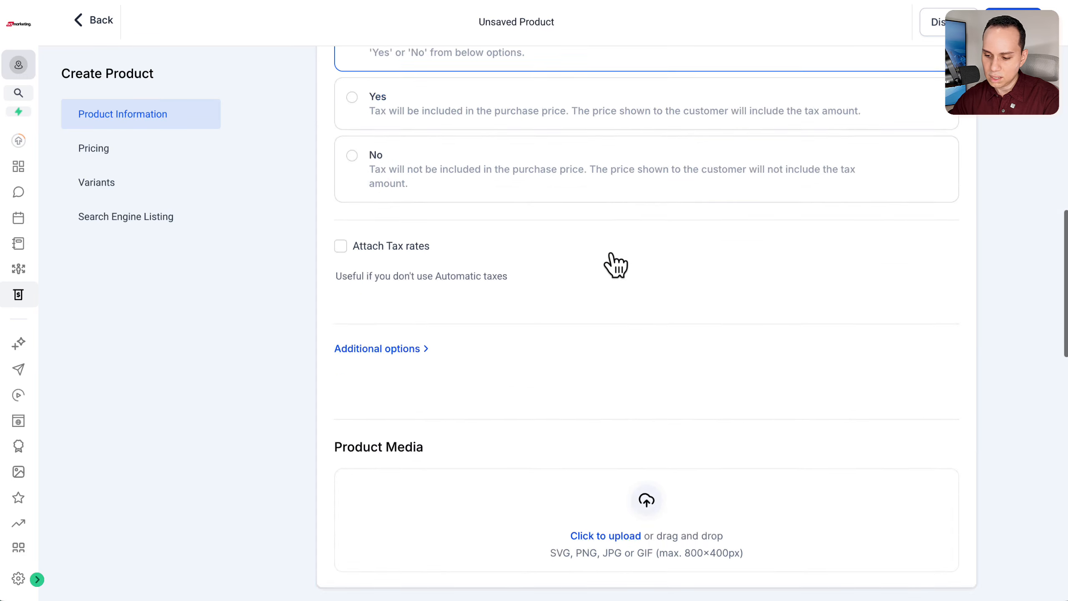
# Step: Set the setup fee of the recurring price to $250
pyautogui.scroll(-3, 611, 250)
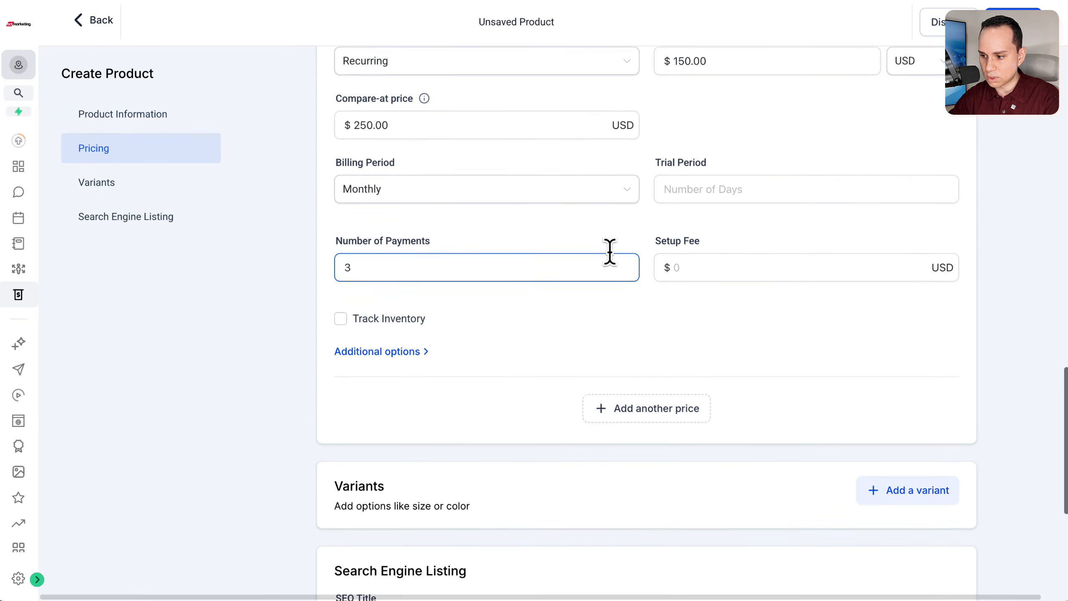
pyautogui.scroll(3, 652, 202)
pyautogui.scroll(-1, 677, 216)
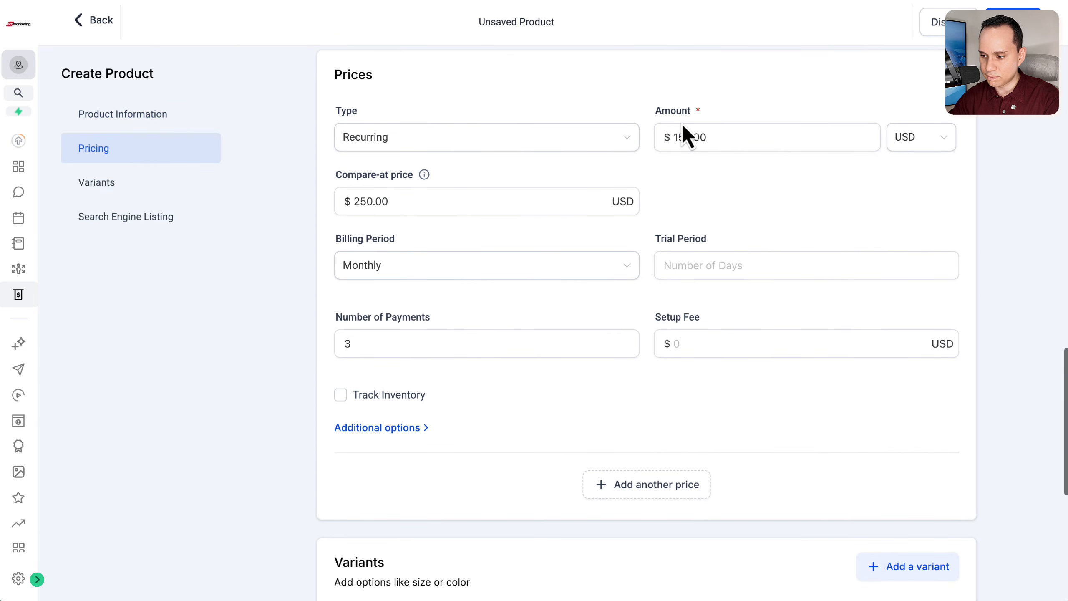
pyautogui.click(673, 137)
pyautogui.click(539, 332)
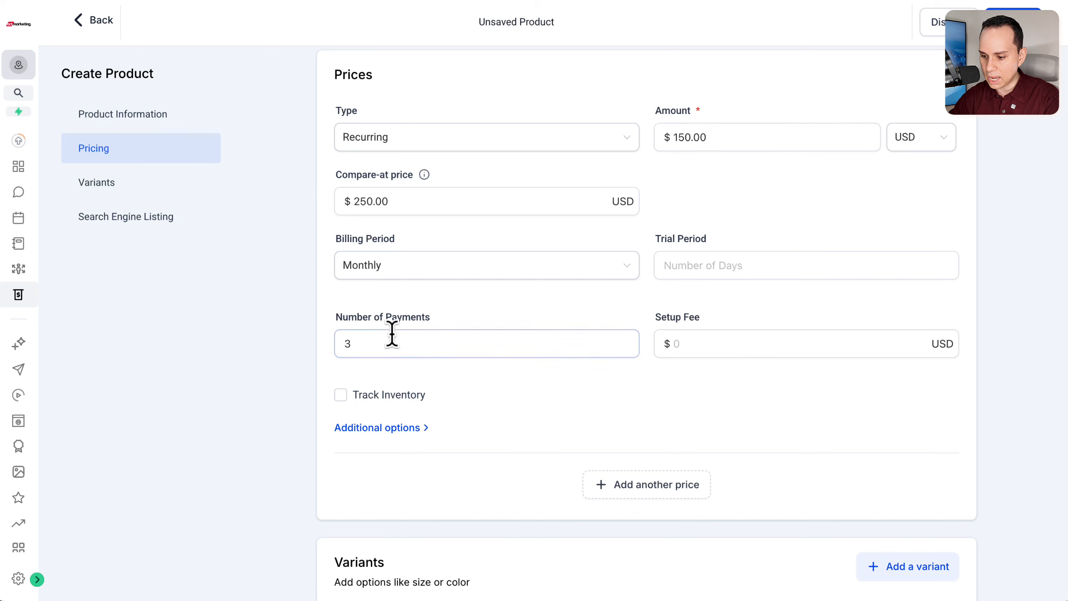
pyautogui.click(707, 339)
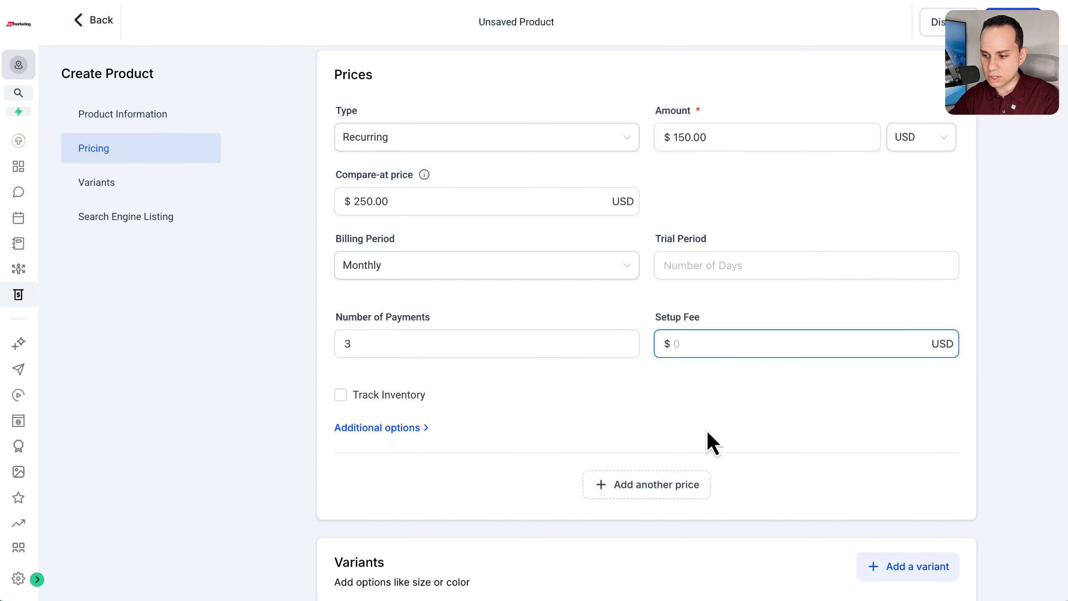
pyautogui.scroll(-1, 708, 436)
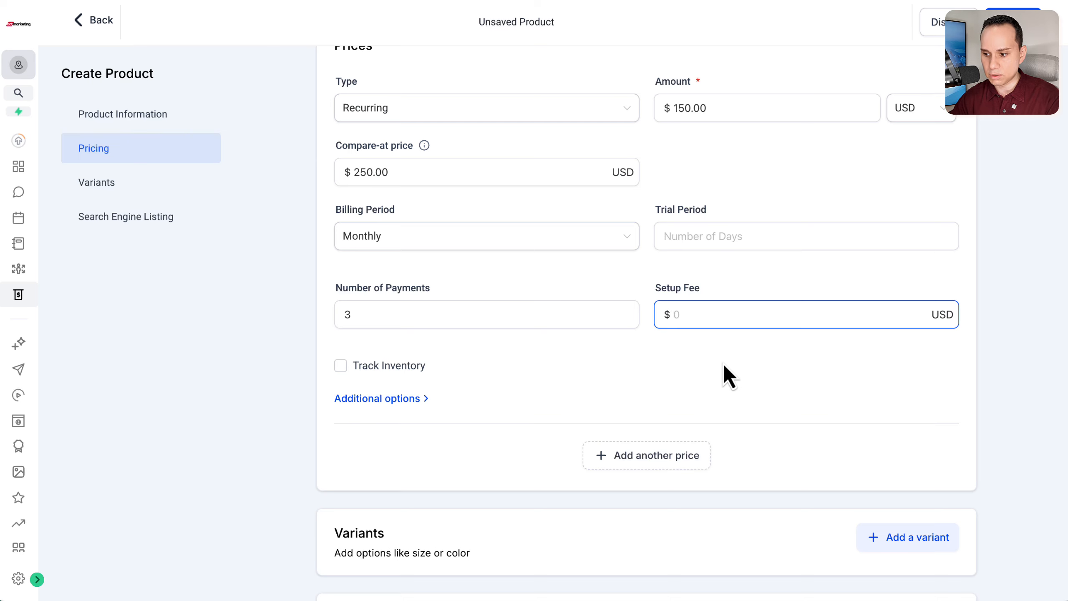
pyautogui.write('250')
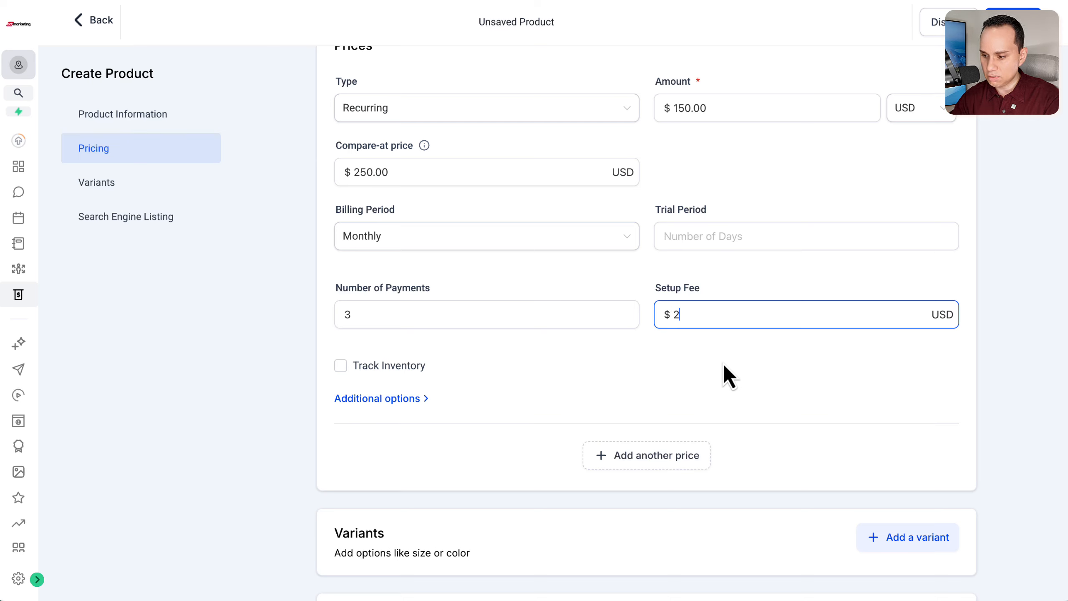
pyautogui.click(596, 380)
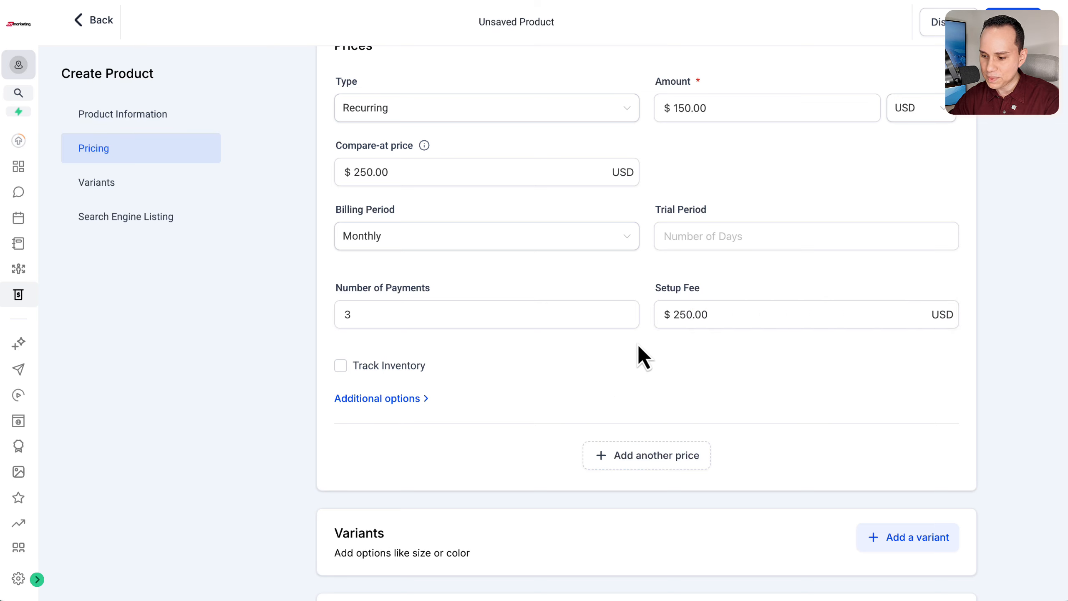
# Step: Expand the price's additional options and enable its membership offer
pyautogui.scroll(-1, 637, 353)
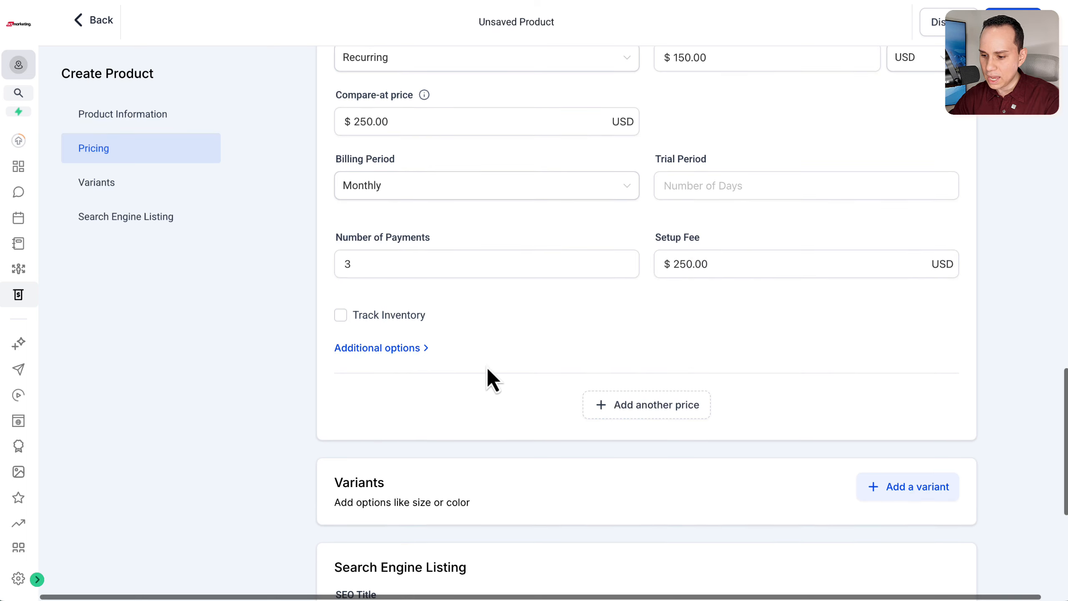
pyautogui.click(412, 349)
pyautogui.scroll(-3, 550, 339)
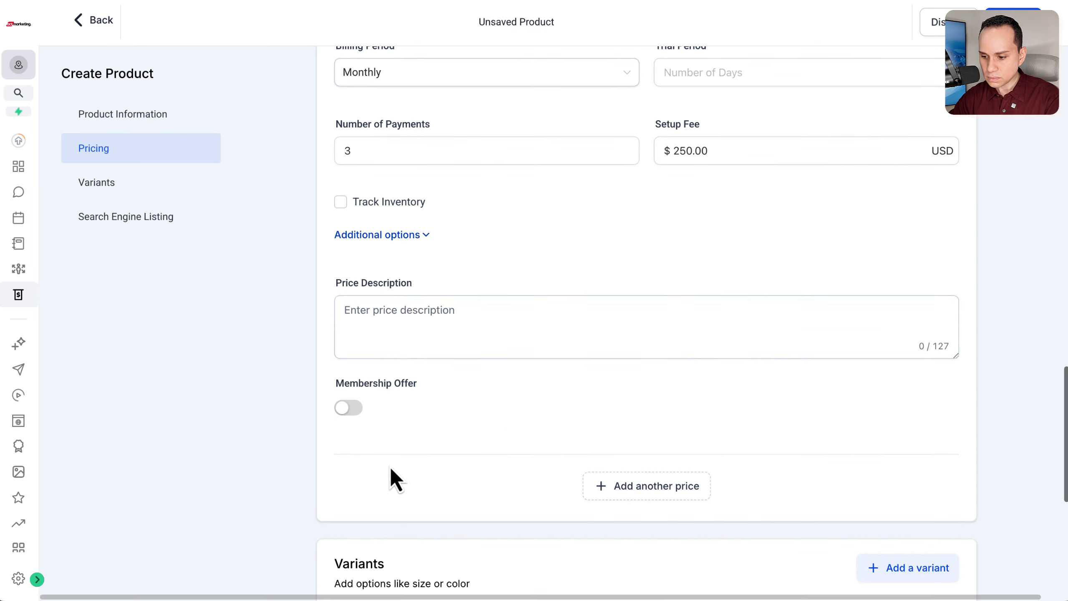
pyautogui.click(350, 408)
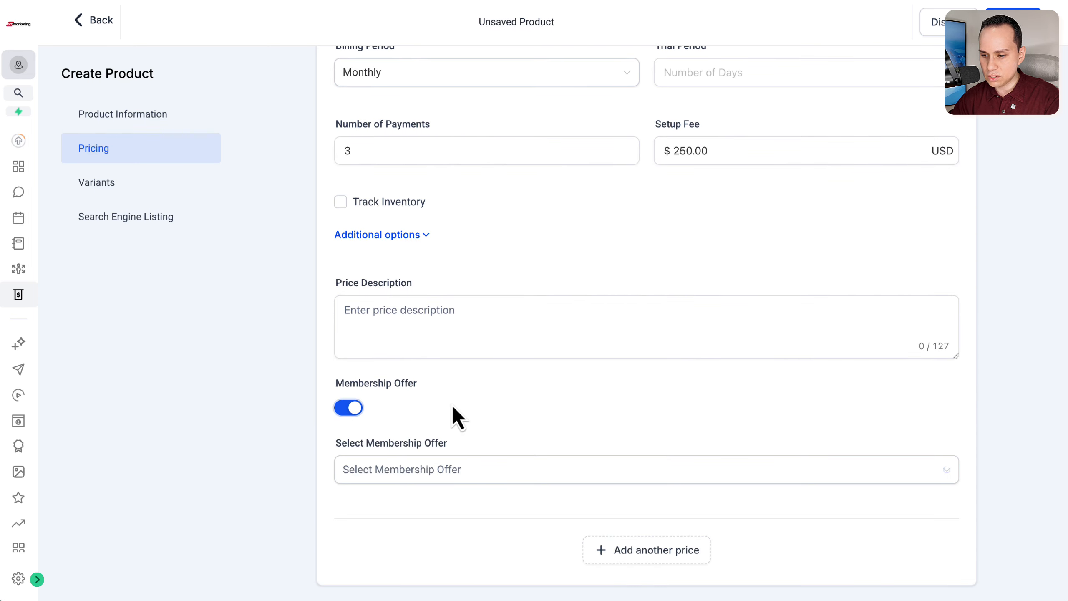
# Step: Examine the membership offers that can be attached to the price, without selecting one
pyautogui.scroll(-2, 453, 410)
pyautogui.scroll(-3, 473, 377)
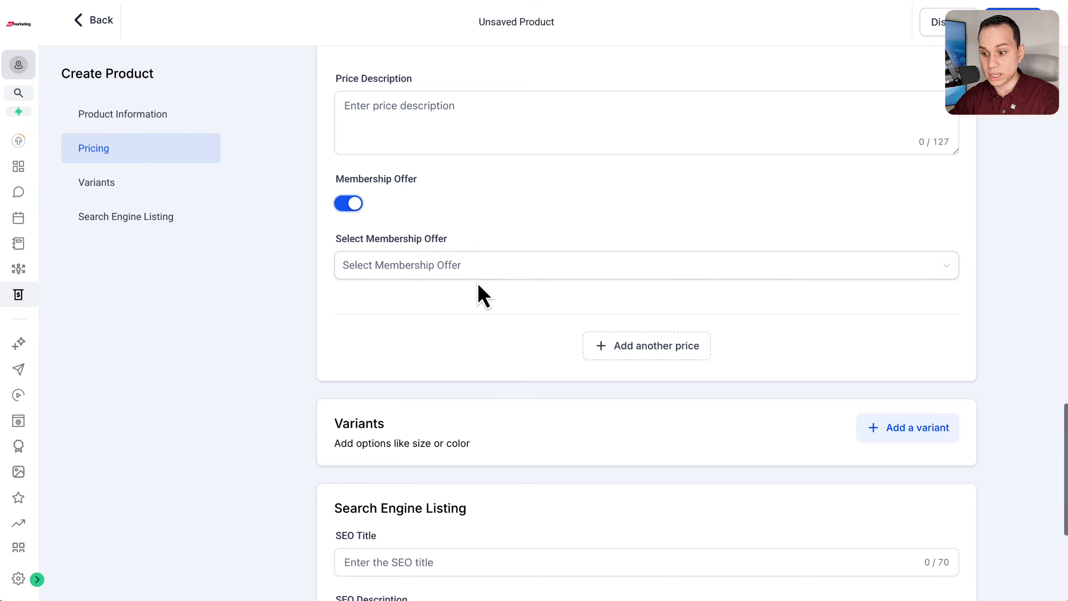
pyautogui.scroll(-2, 477, 283)
pyautogui.click(459, 194)
pyautogui.click(378, 154)
pyautogui.click(486, 180)
pyautogui.scroll(2, 487, 180)
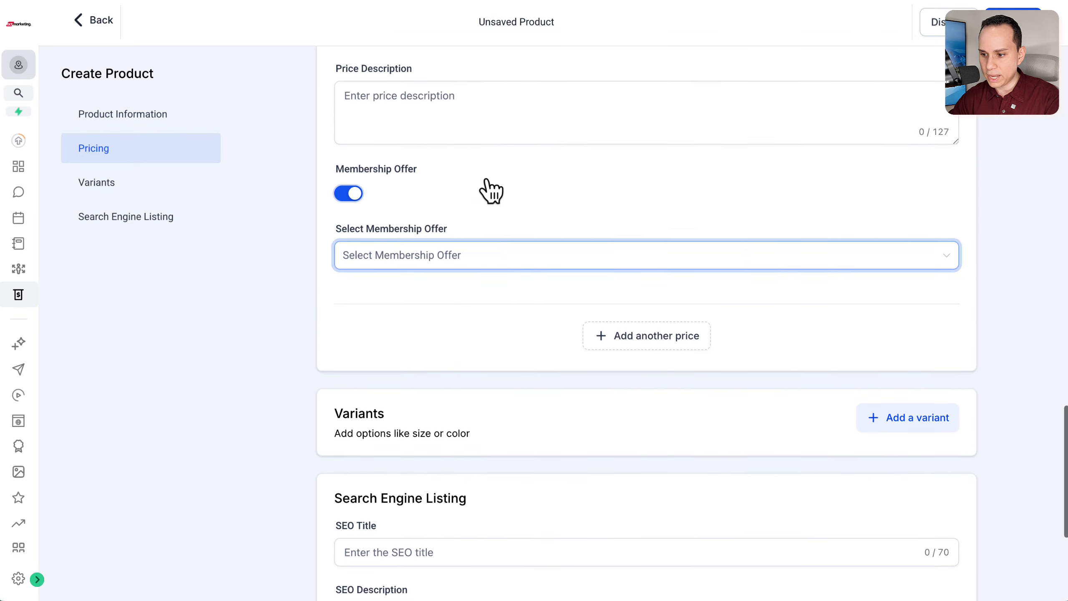
pyautogui.scroll(1, 491, 191)
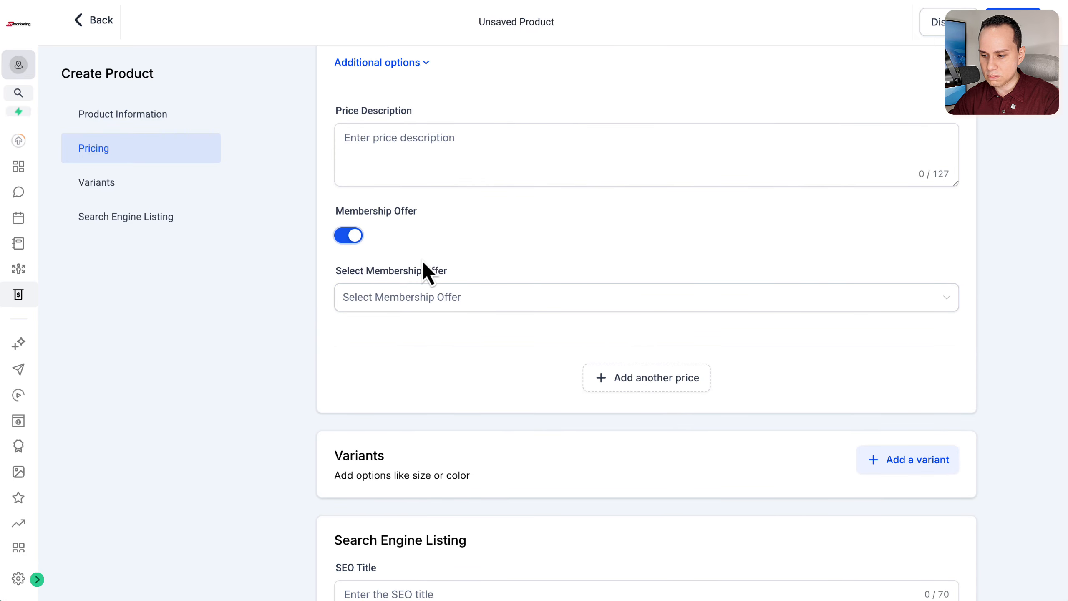
pyautogui.scroll(-3, 450, 278)
pyautogui.click(448, 194)
pyautogui.scroll(-3, 473, 293)
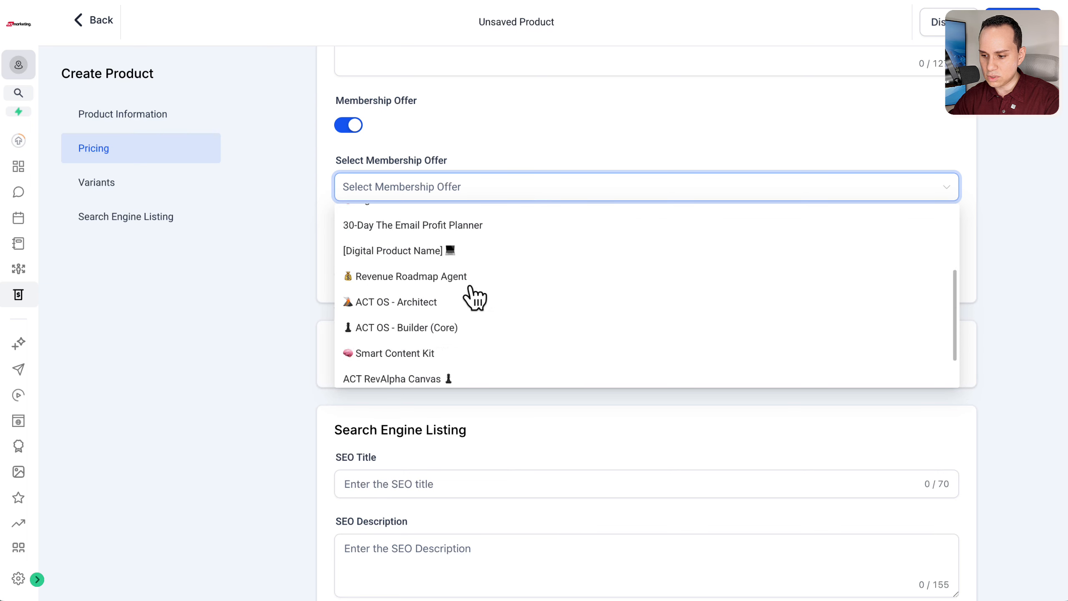
pyautogui.scroll(-2, 473, 297)
pyautogui.scroll(5, 504, 295)
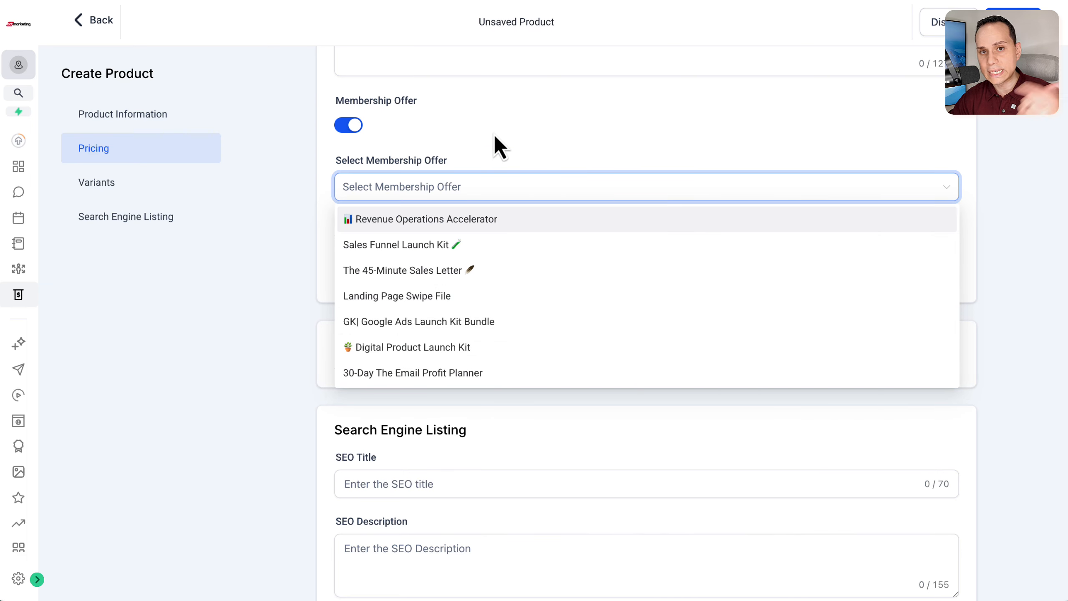
pyautogui.click(496, 135)
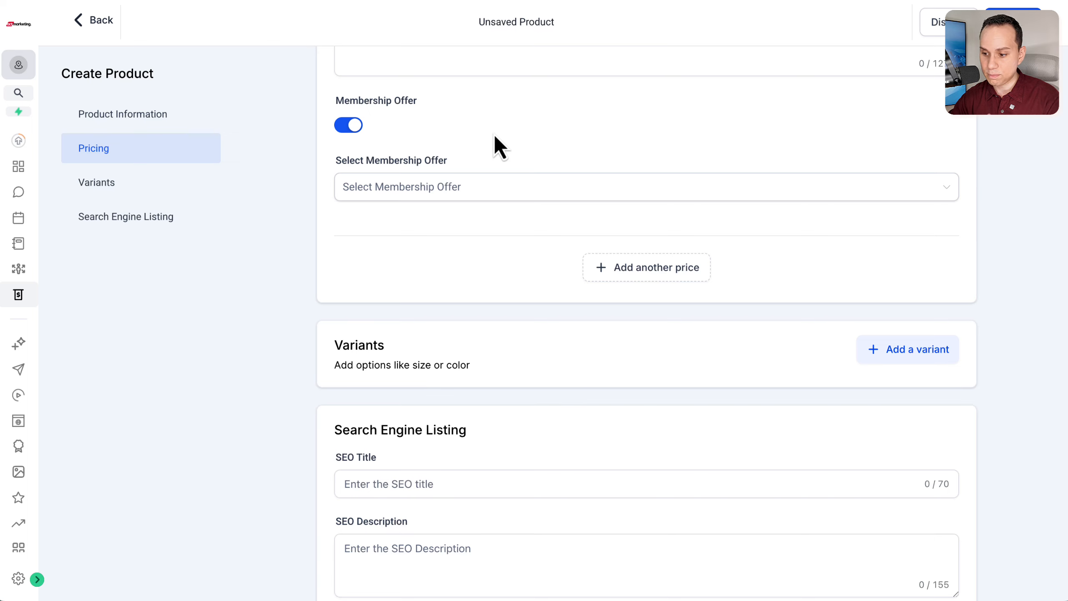
# Step: Save the new product and leave its editor
pyautogui.scroll(-4, 458, 273)
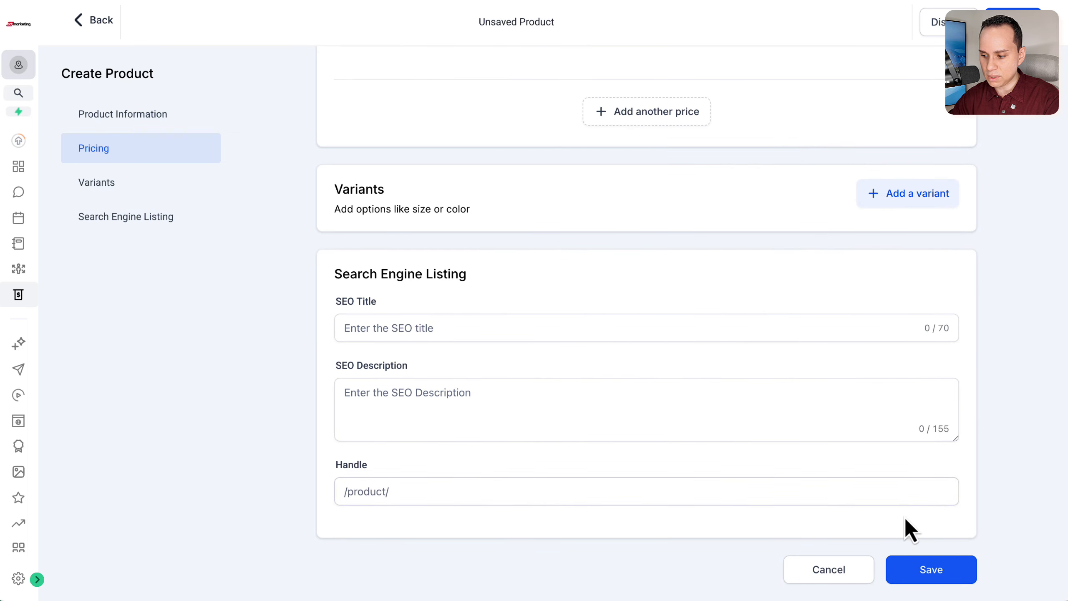
pyautogui.click(925, 571)
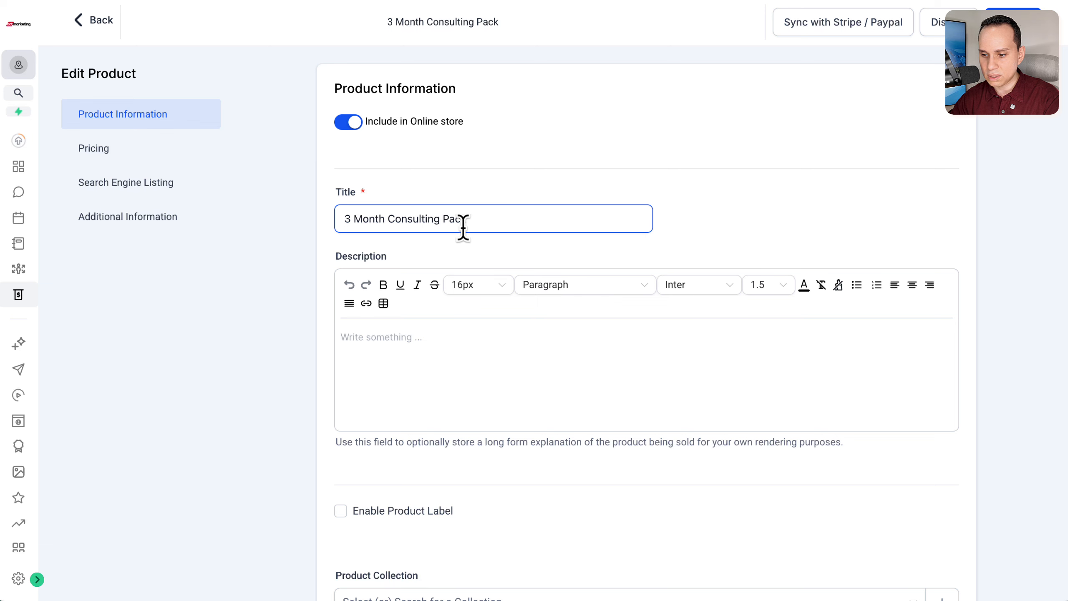
pyautogui.click(101, 21)
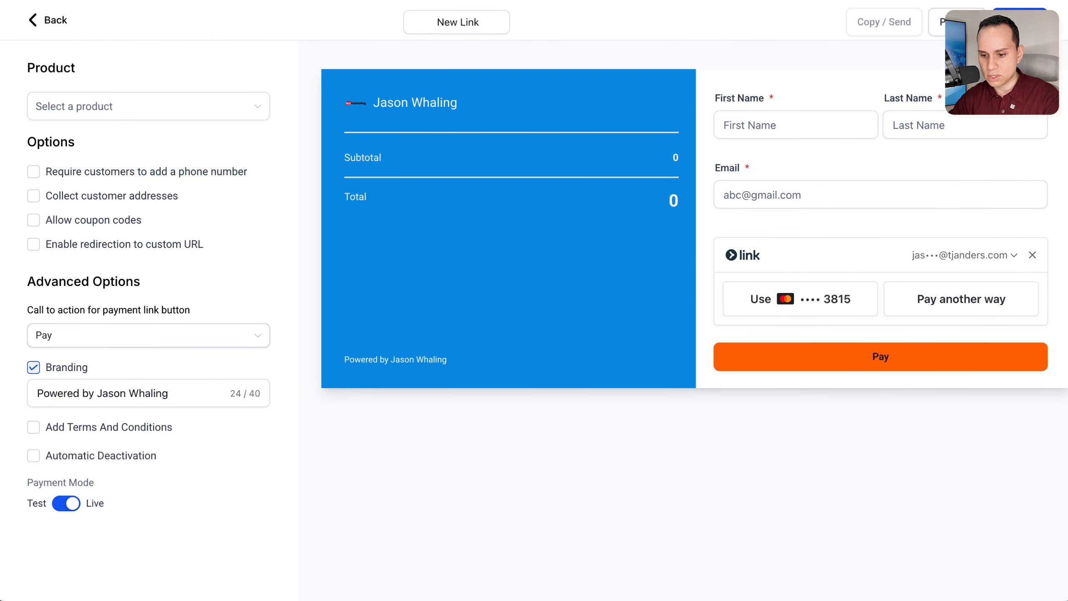
# Step: Create a new payment link and select "3 Month Consulting Pack @ 150" as its product
pyautogui.click(52, 23)
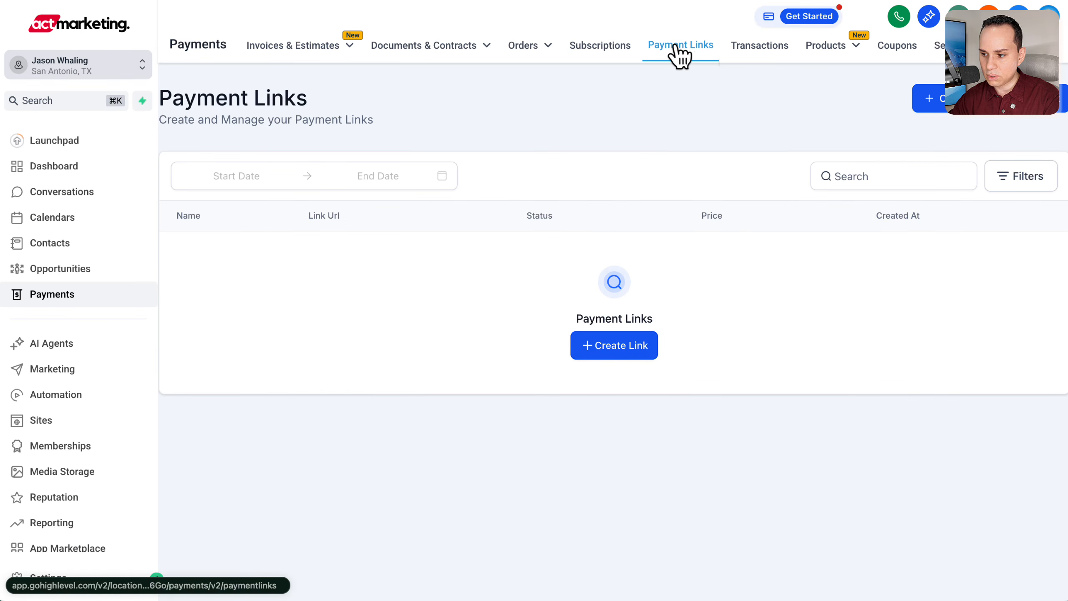
pyautogui.click(972, 107)
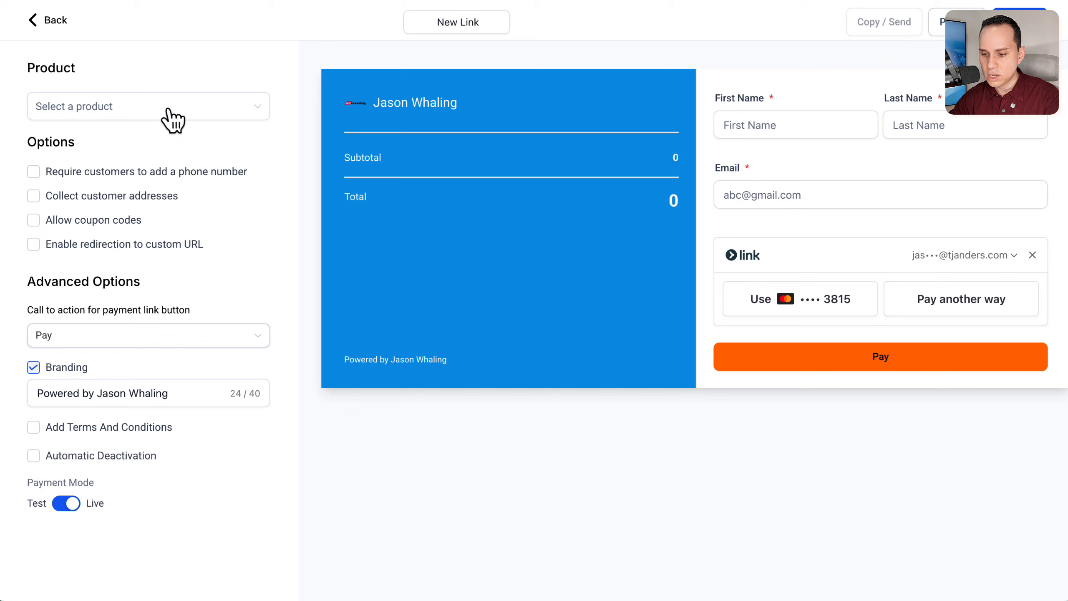
pyautogui.click(258, 110)
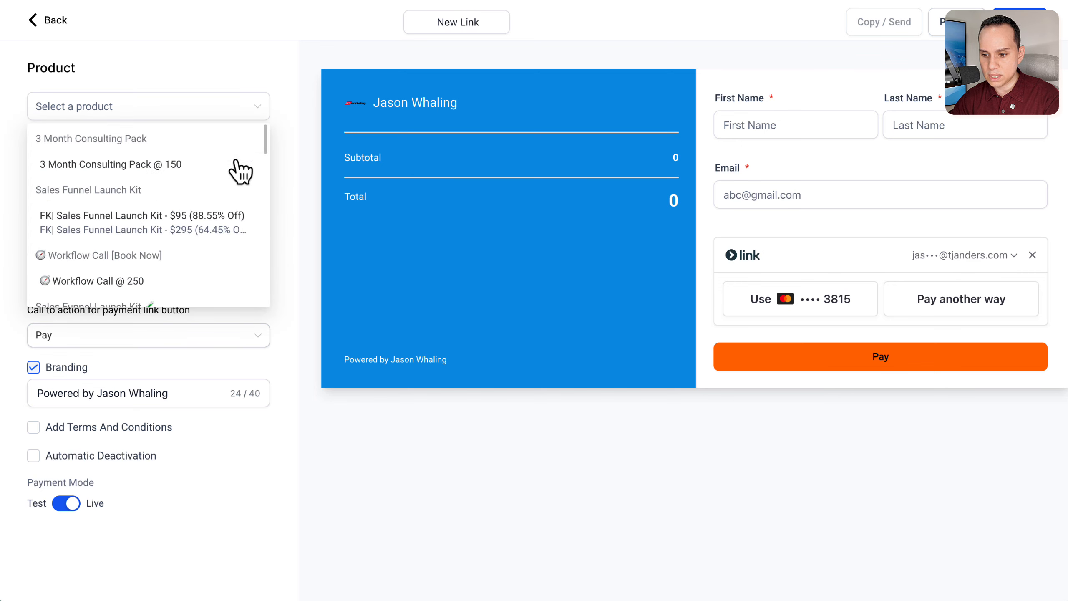
pyautogui.scroll(-10, 216, 228)
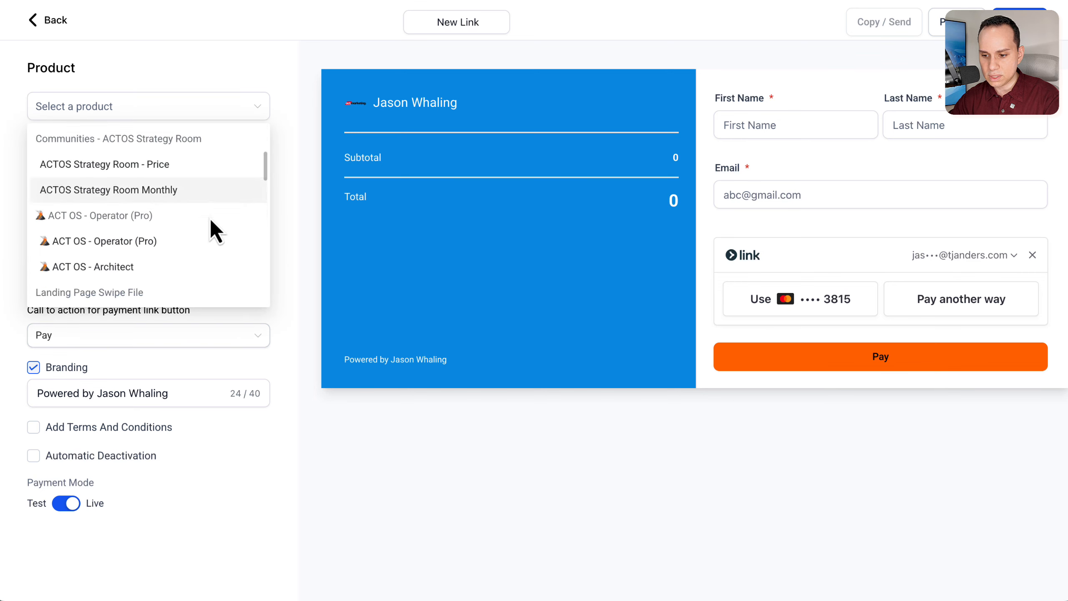
pyautogui.scroll(-10, 215, 229)
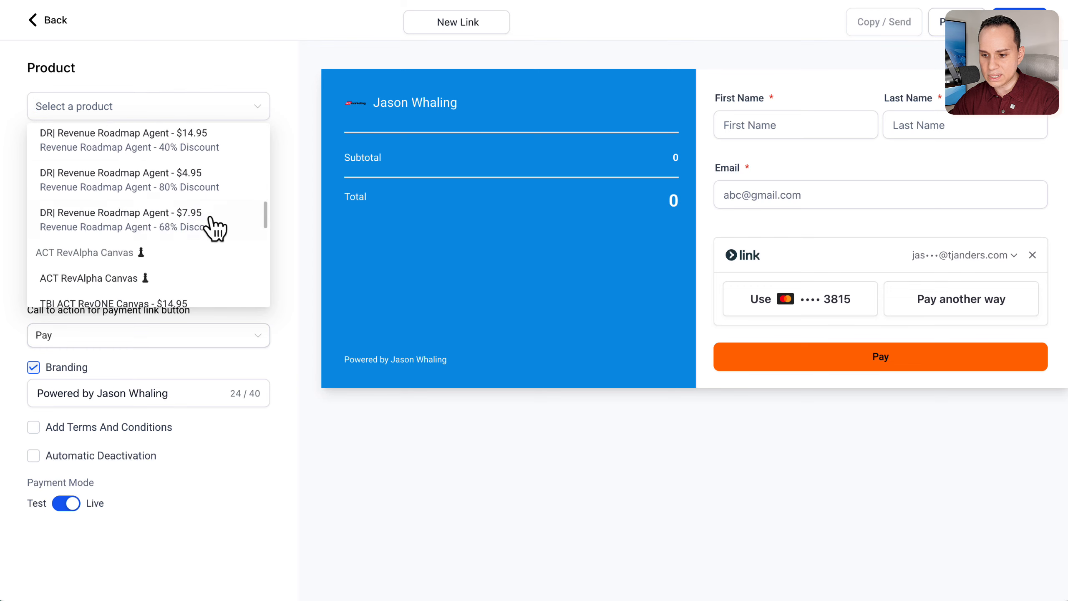
pyautogui.scroll(-10, 215, 230)
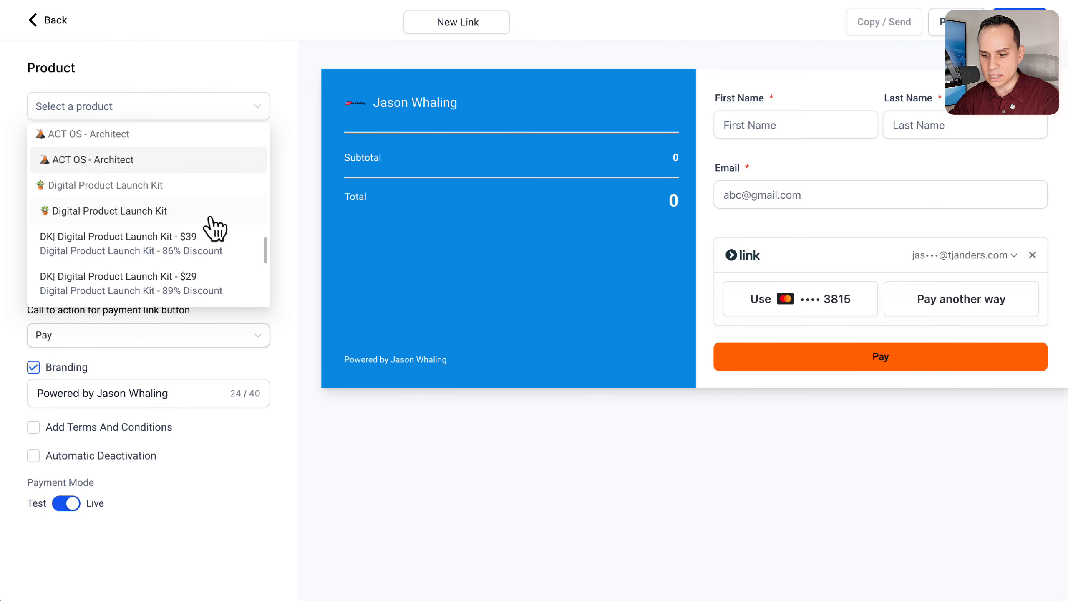
pyautogui.scroll(-3, 215, 228)
pyautogui.scroll(20, 214, 230)
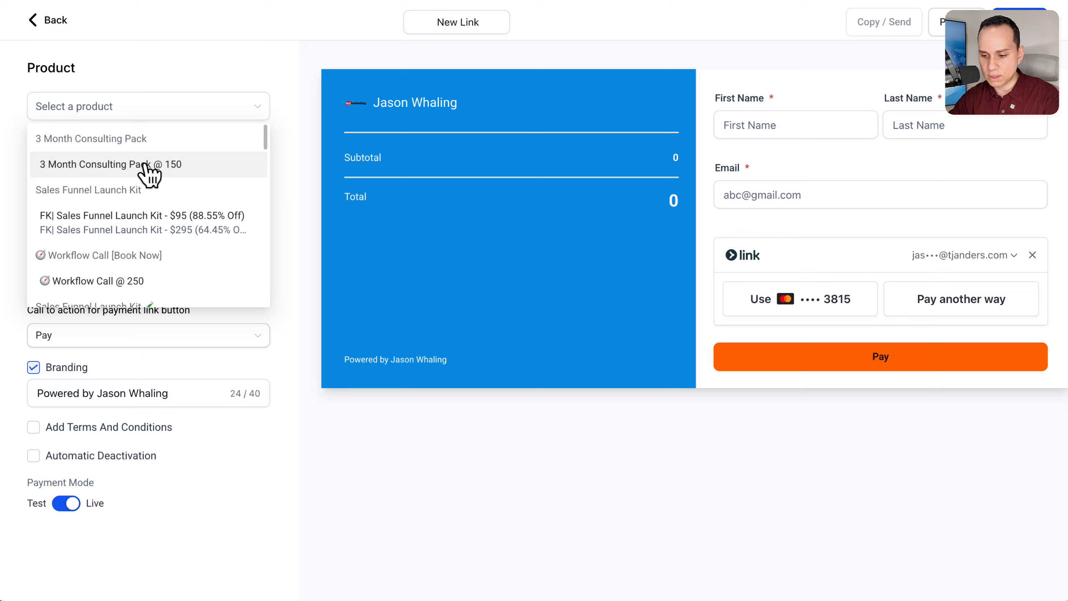
pyautogui.click(145, 164)
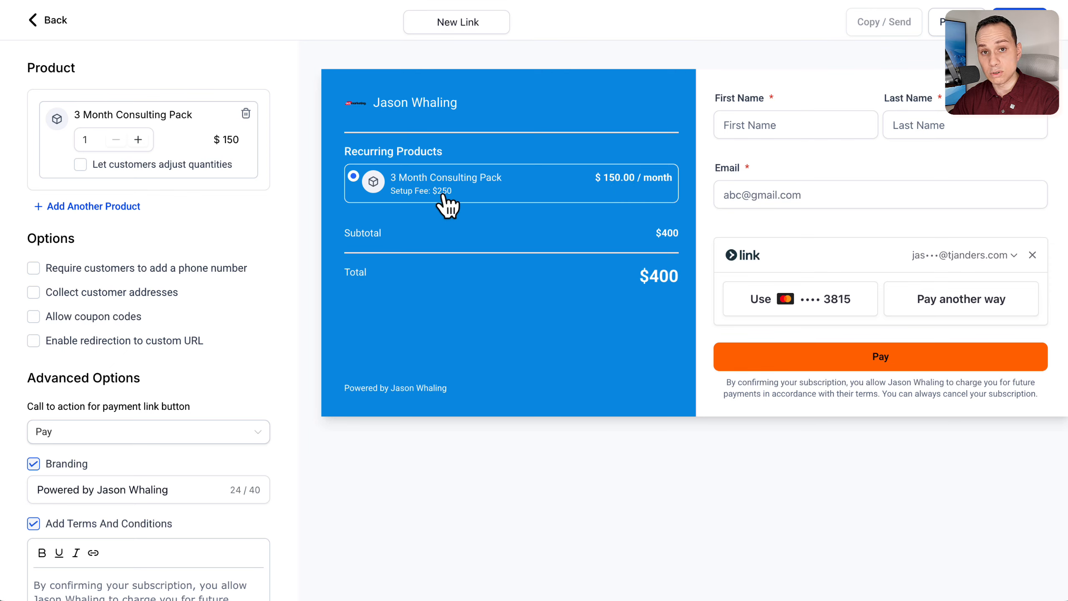
pyautogui.moveTo(638, 276); pyautogui.dragTo(673, 277)
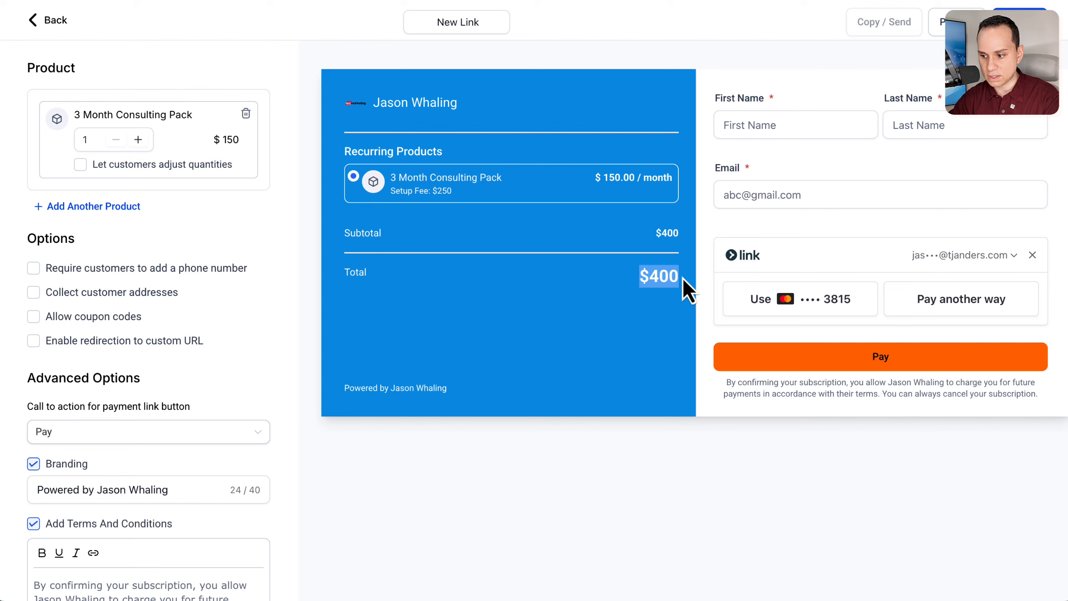
# Step: Add the Sales Funnel Launch Kit as a second product on the payment link
pyautogui.click(91, 207)
pyautogui.click(143, 212)
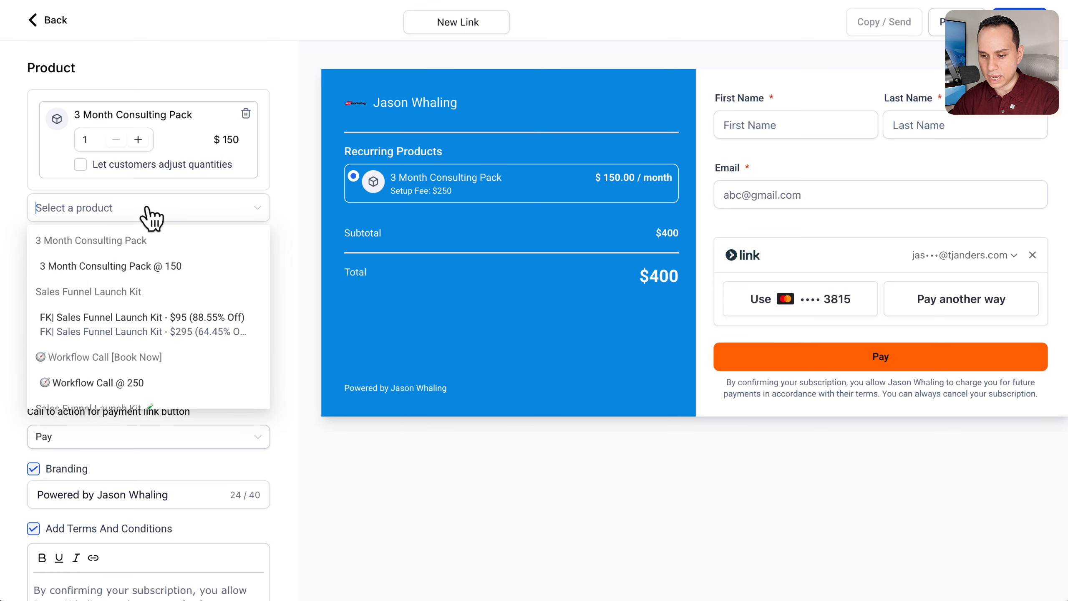
pyautogui.scroll(-5, 212, 295)
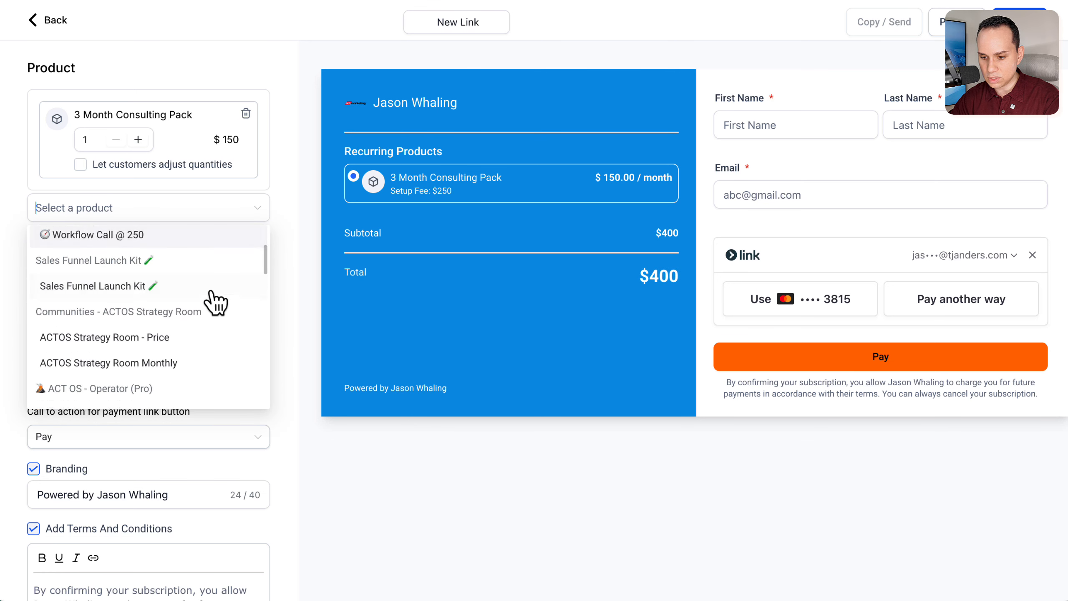
pyautogui.scroll(-2, 219, 310)
pyautogui.scroll(2, 210, 317)
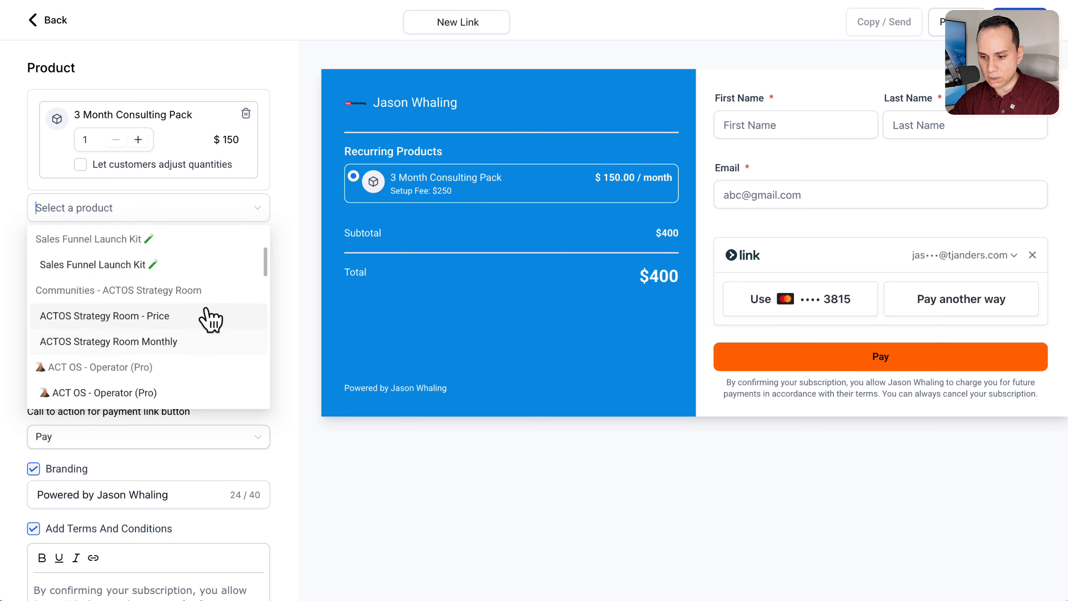
pyautogui.click(188, 266)
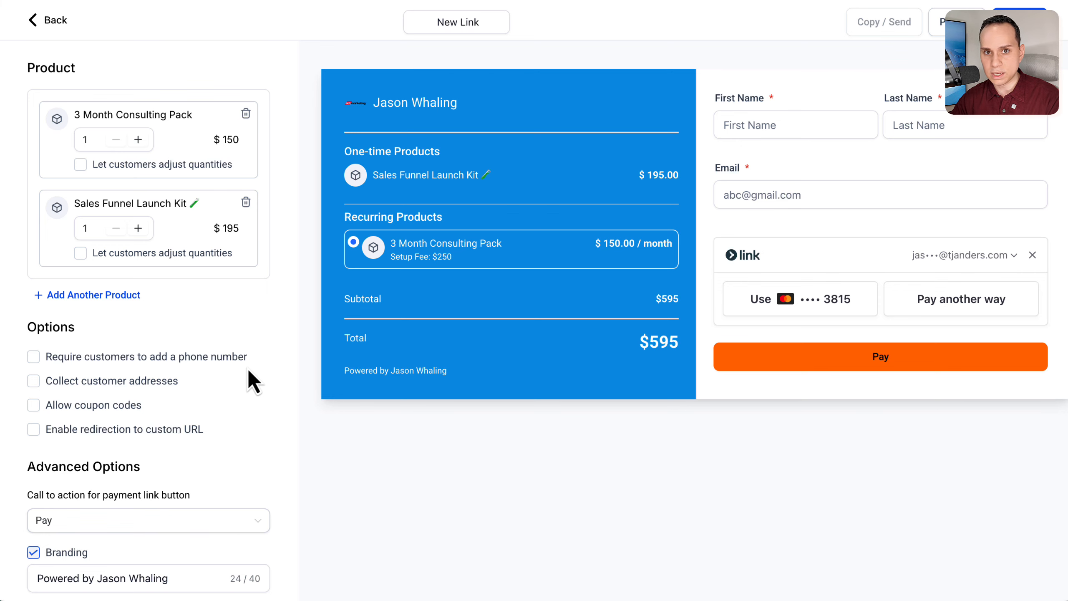
# Step: Require customers to add a phone number on the payment link
pyautogui.scroll(-2, 256, 329)
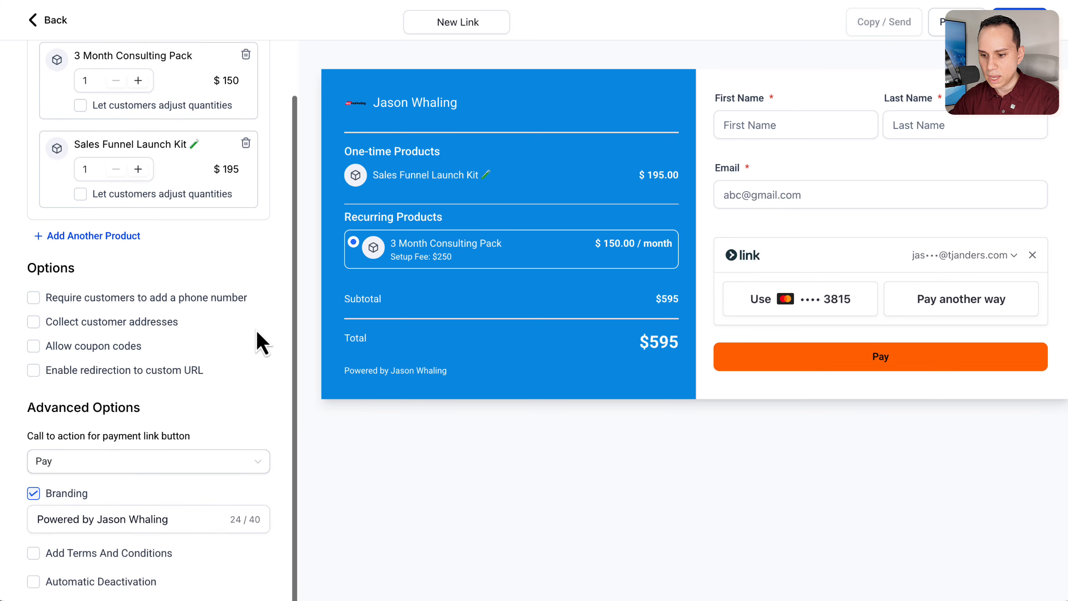
pyautogui.scroll(-1, 255, 330)
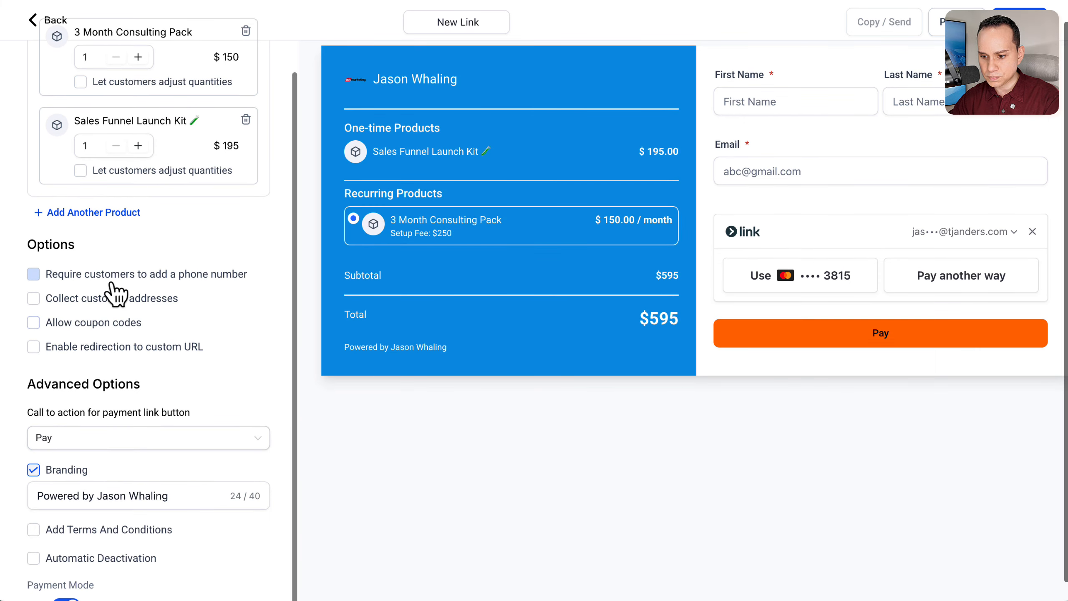
pyautogui.click(90, 279)
pyautogui.scroll(-1, 119, 282)
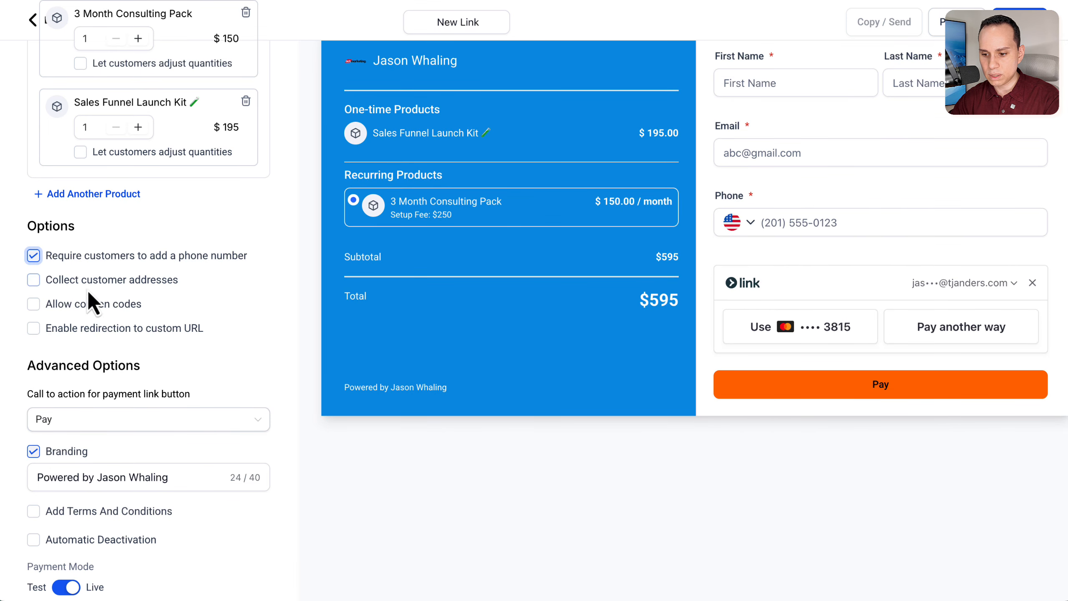
# Step: Try out collecting customer addresses and allowing coupon codes on the payment link, leaving both options off
pyautogui.click(102, 281)
pyautogui.click(113, 282)
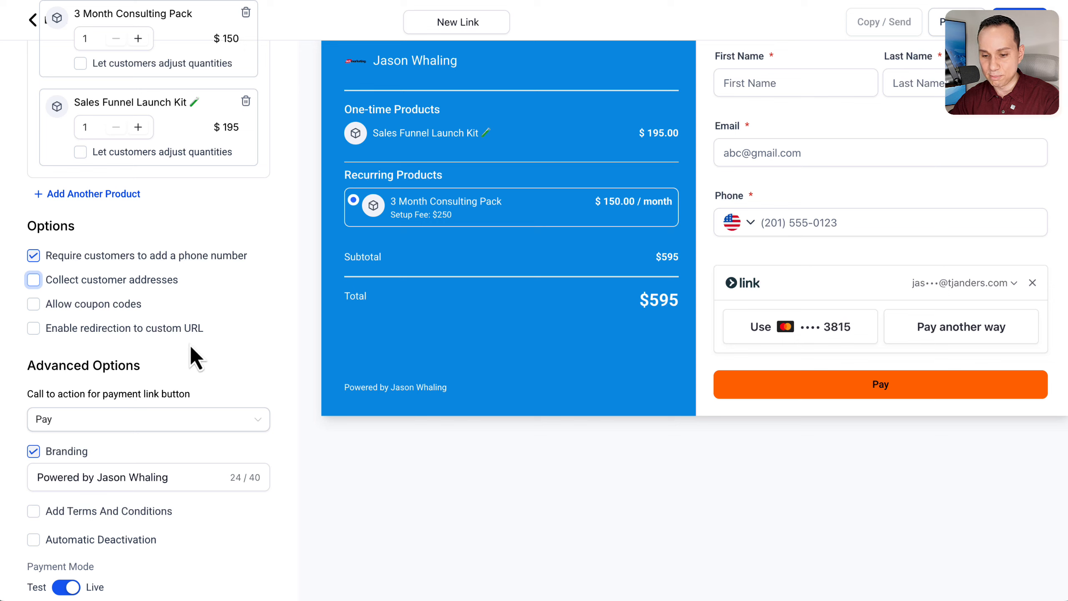
pyautogui.click(257, 331)
pyautogui.click(140, 309)
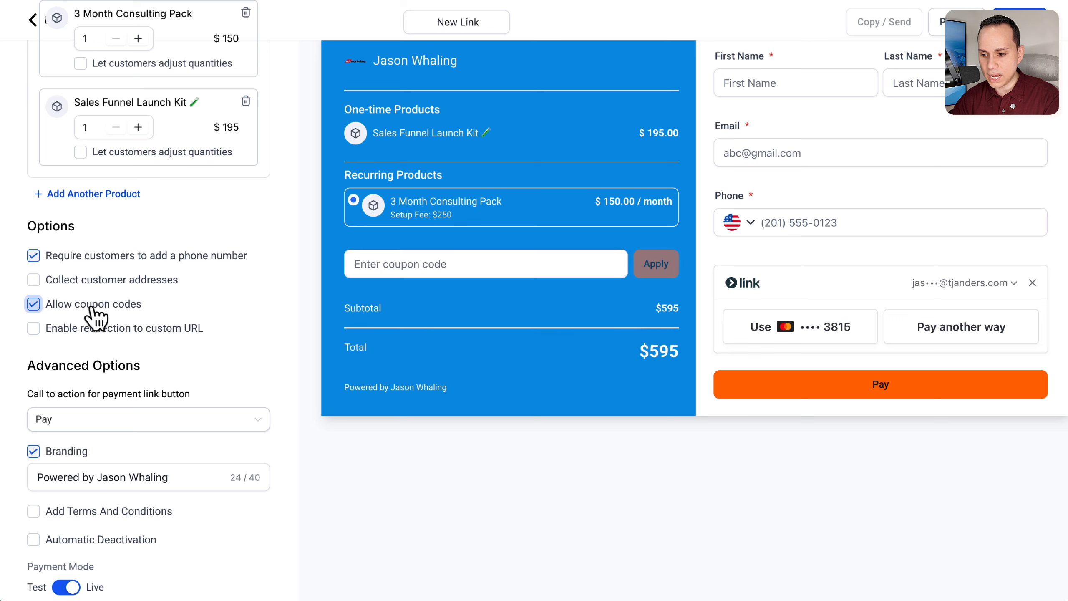
pyautogui.click(126, 307)
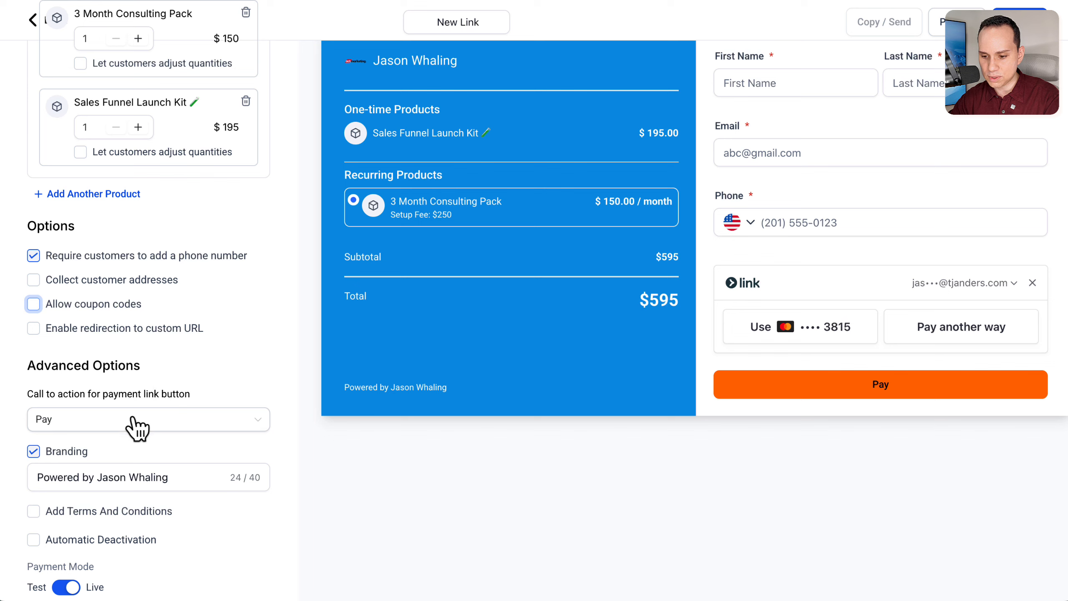
# Step: Try Donate as the payment link button's call to action and settle on Book
pyautogui.click(170, 426)
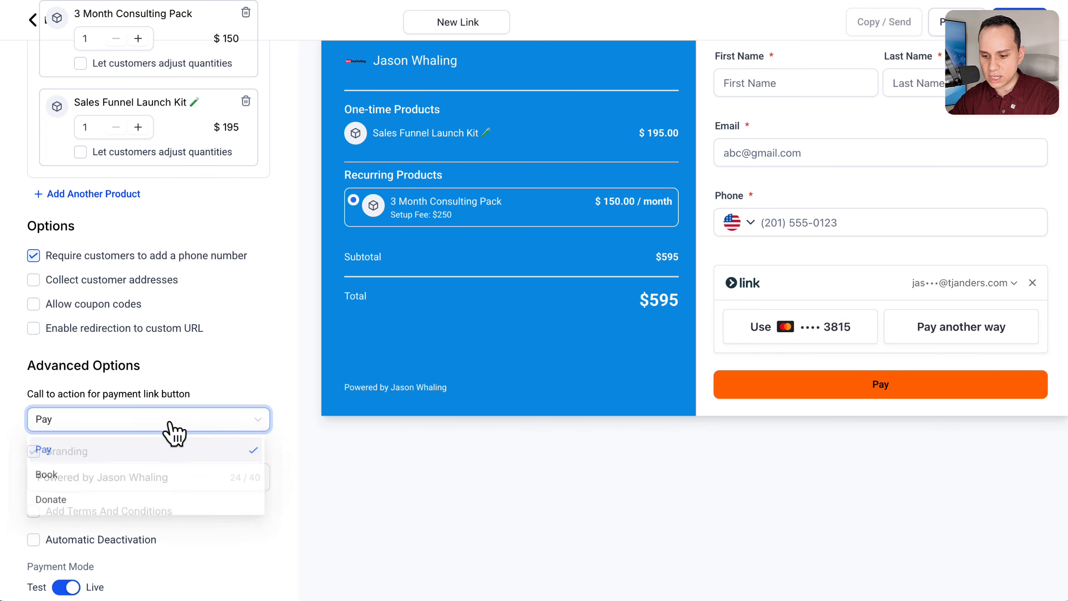
pyautogui.click(110, 503)
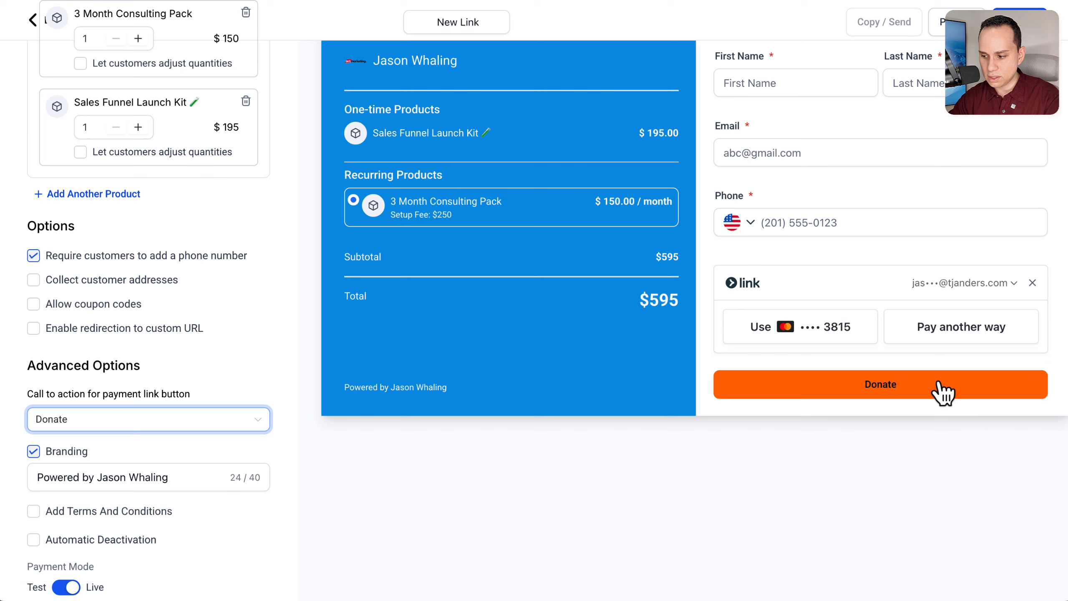
pyautogui.click(181, 418)
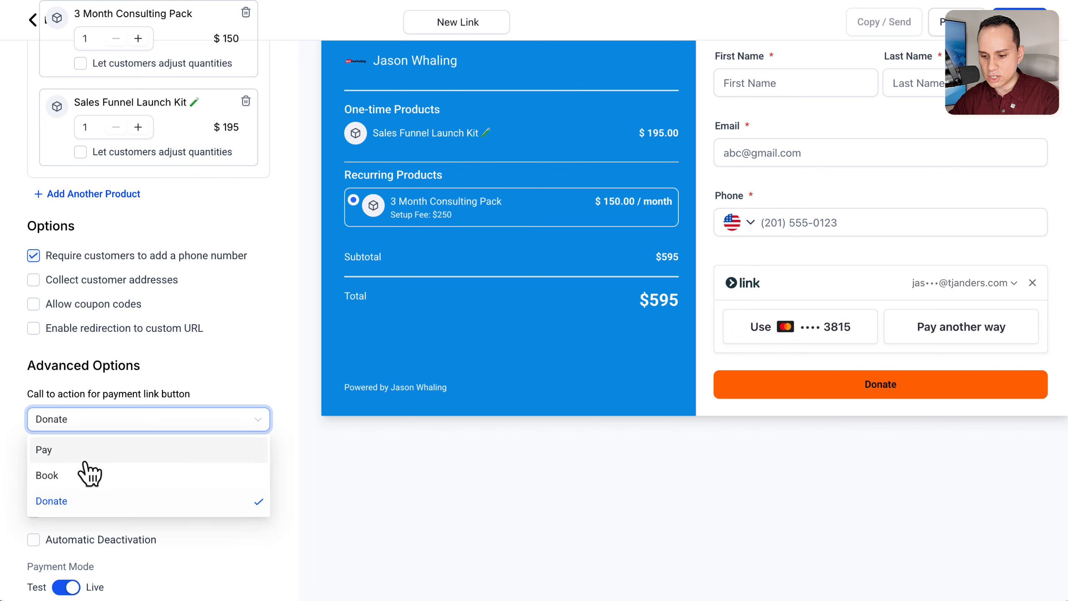
pyautogui.click(90, 474)
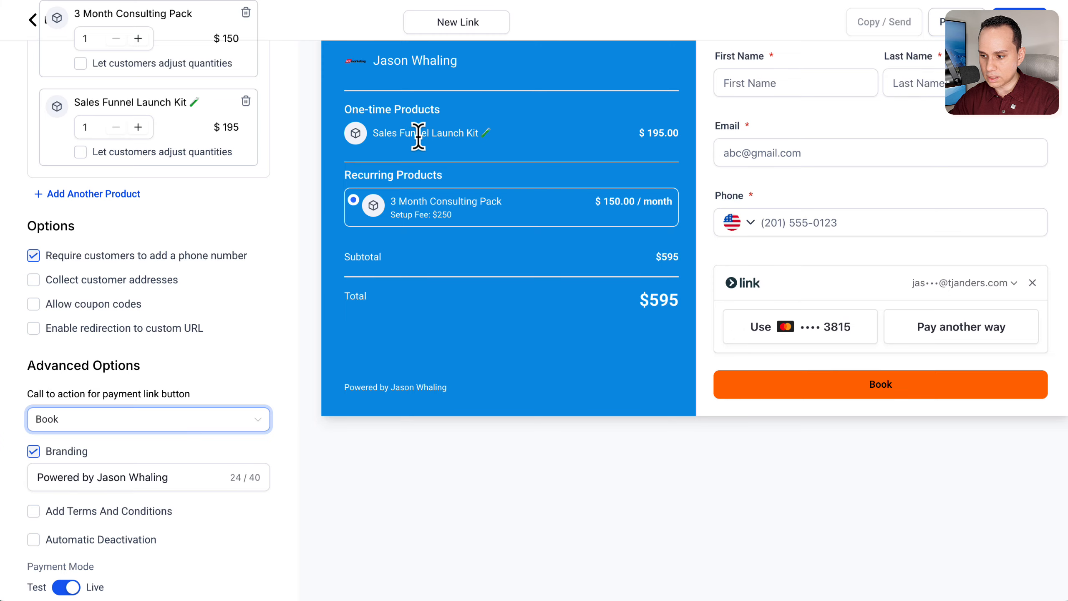
pyautogui.scroll(1, 419, 137)
pyautogui.moveTo(372, 174); pyautogui.dragTo(532, 180)
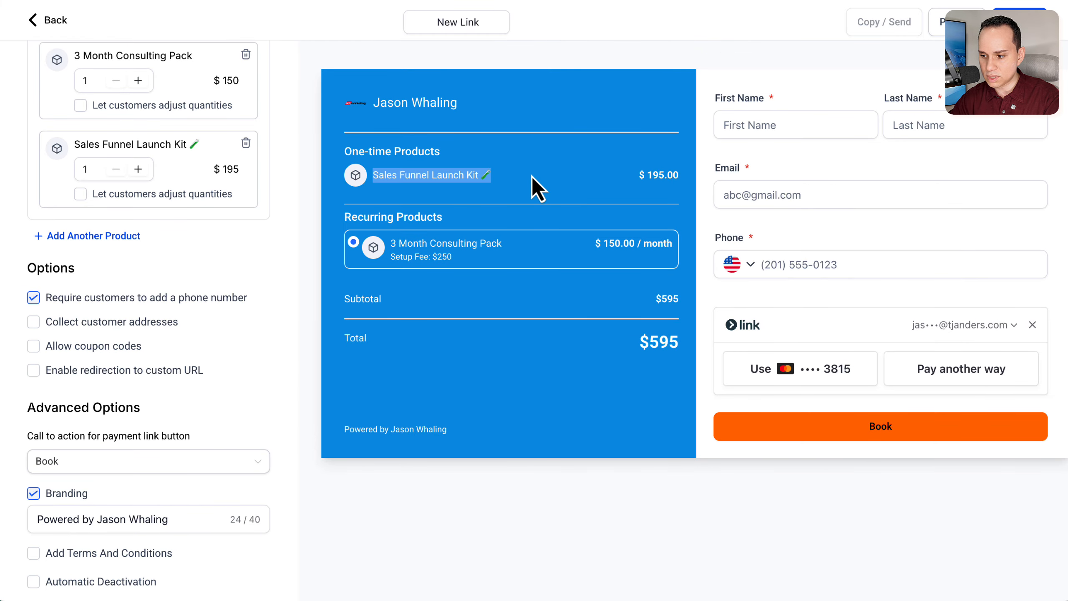
pyautogui.scroll(-1, 270, 350)
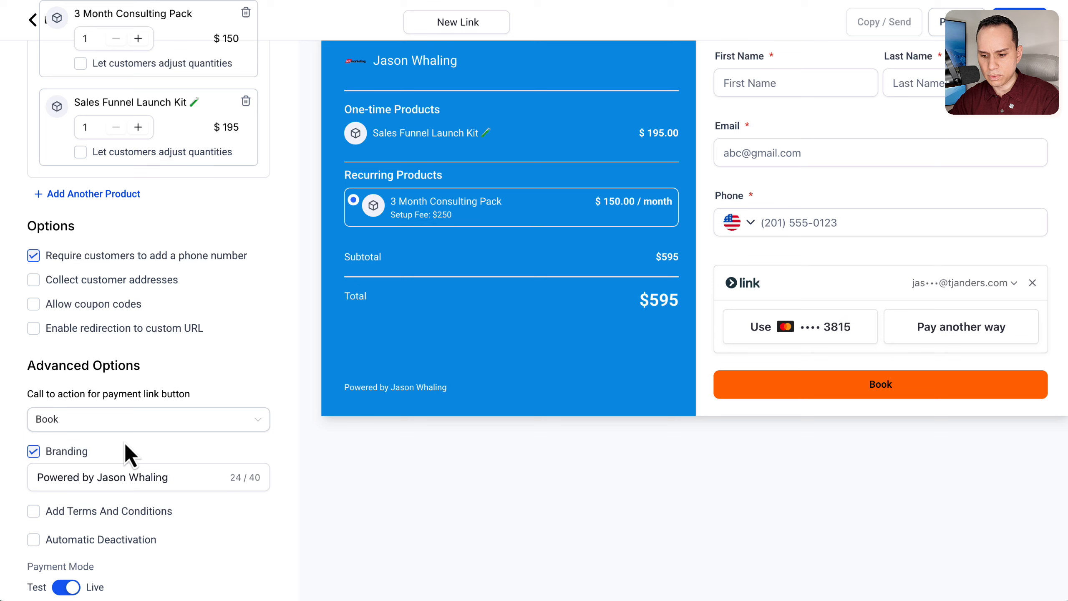
# Step: Try disabling the branding on the payment link and enable it again
pyautogui.moveTo(169, 477); pyautogui.dragTo(9, 479)
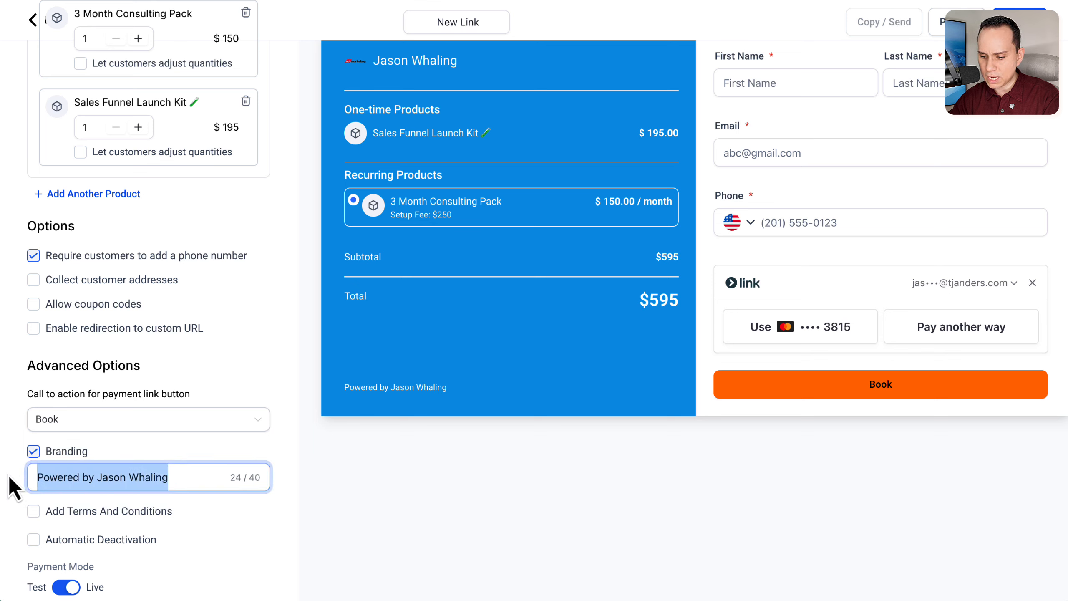
pyautogui.click(35, 452)
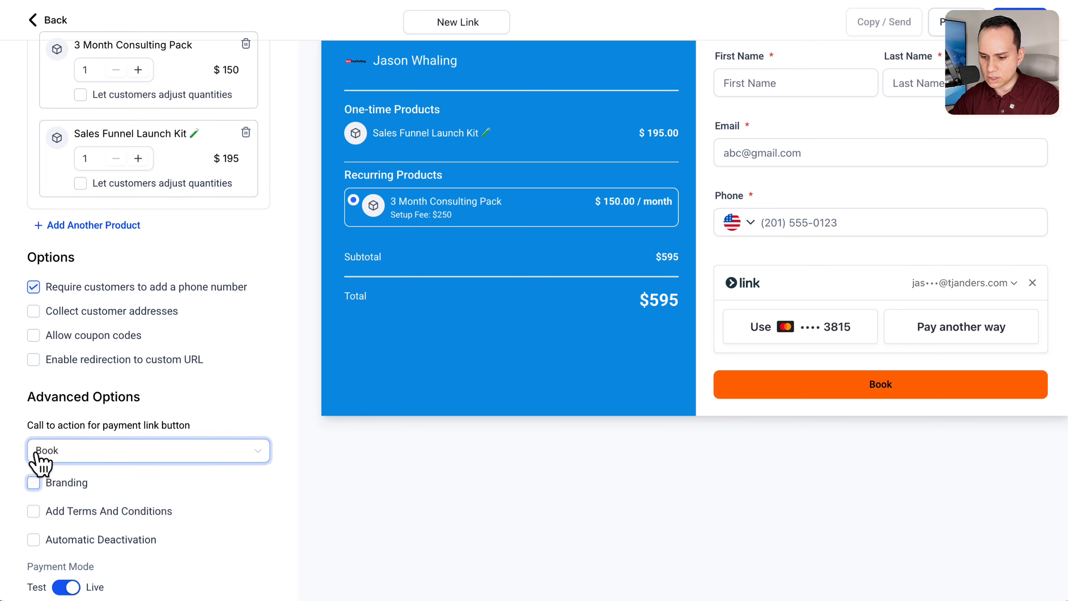
pyautogui.click(34, 482)
# Step: Replace the payment link's branding text with "ACT Marketing"
pyautogui.click(185, 478)
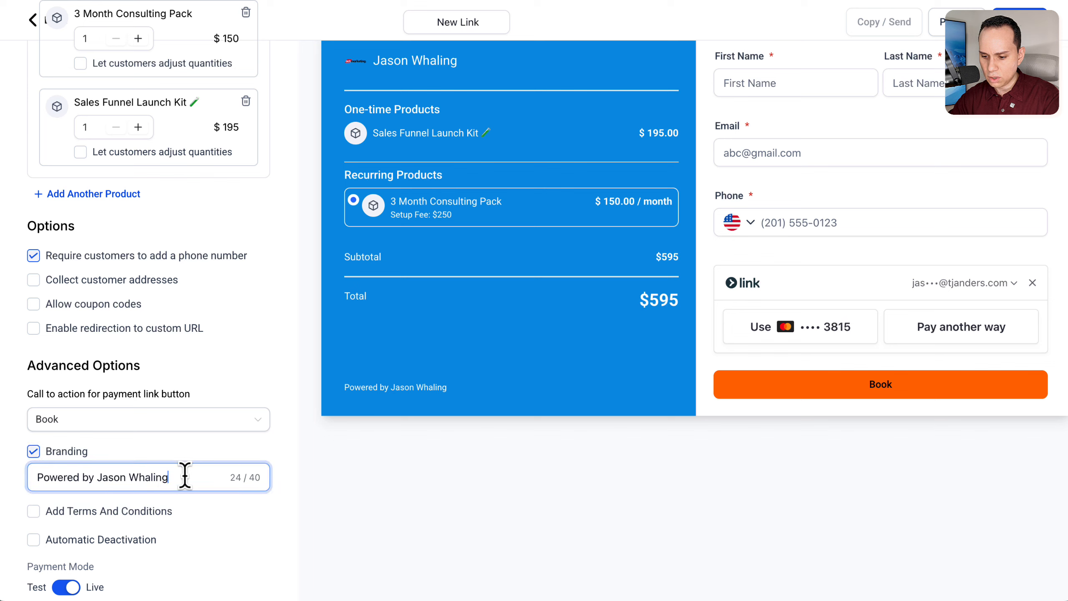
pyautogui.hotkey('ctrl', 'a')
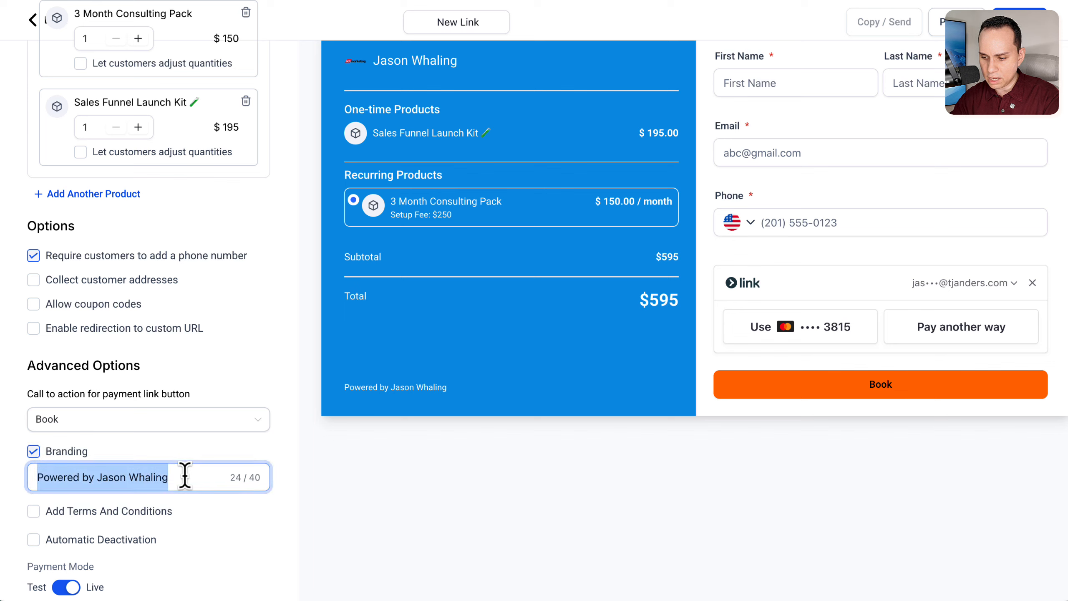
pyautogui.write('ACT')
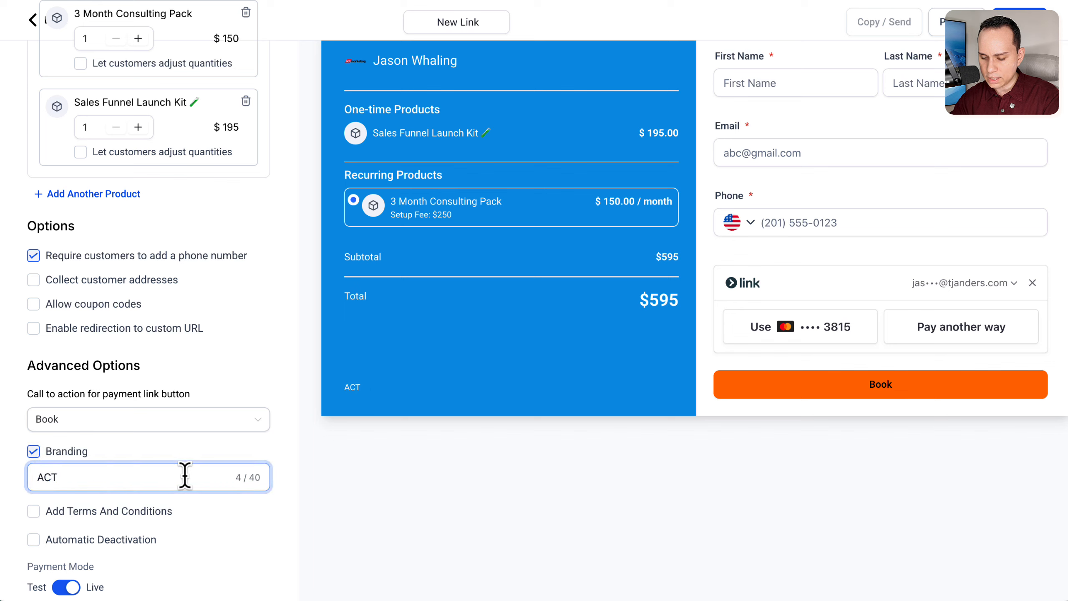
pyautogui.write(' Markting')
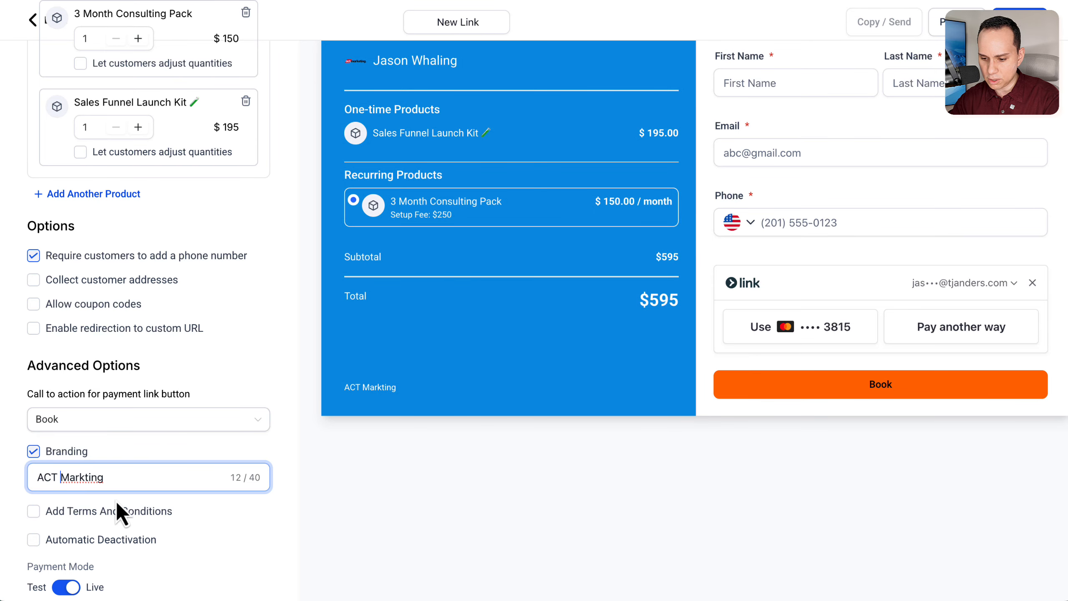
pyautogui.write('e')
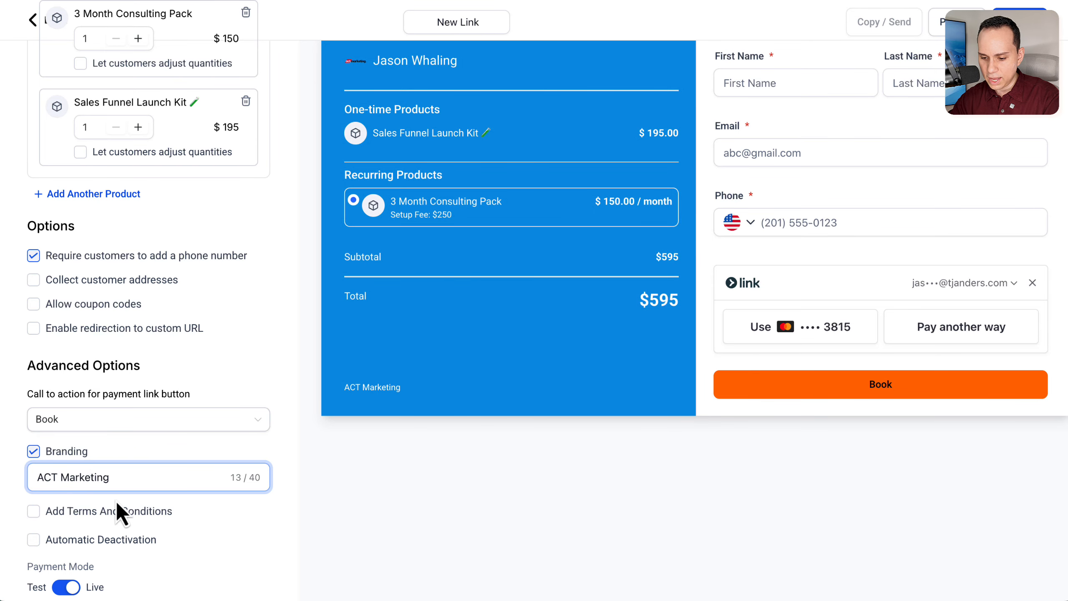
# Step: Add terms and conditions to the payment link reading "There are no refunds for this service."
pyautogui.click(100, 514)
pyautogui.scroll(-3, 108, 520)
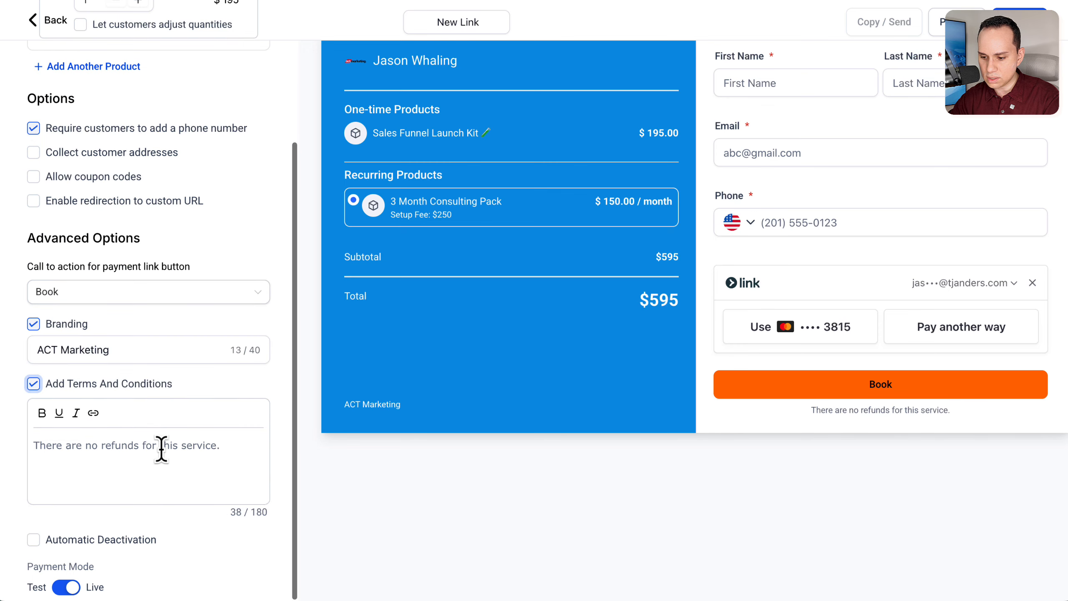
pyautogui.click(236, 439)
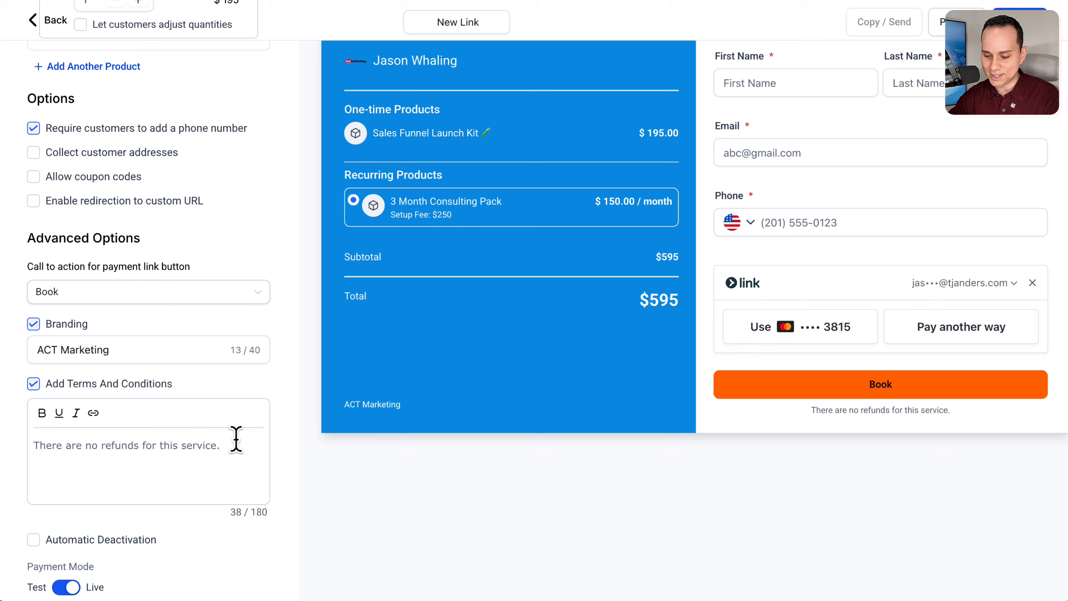
pyautogui.write('There are no refunds for this service.')
pyautogui.hotkey('ctrl', 'a')
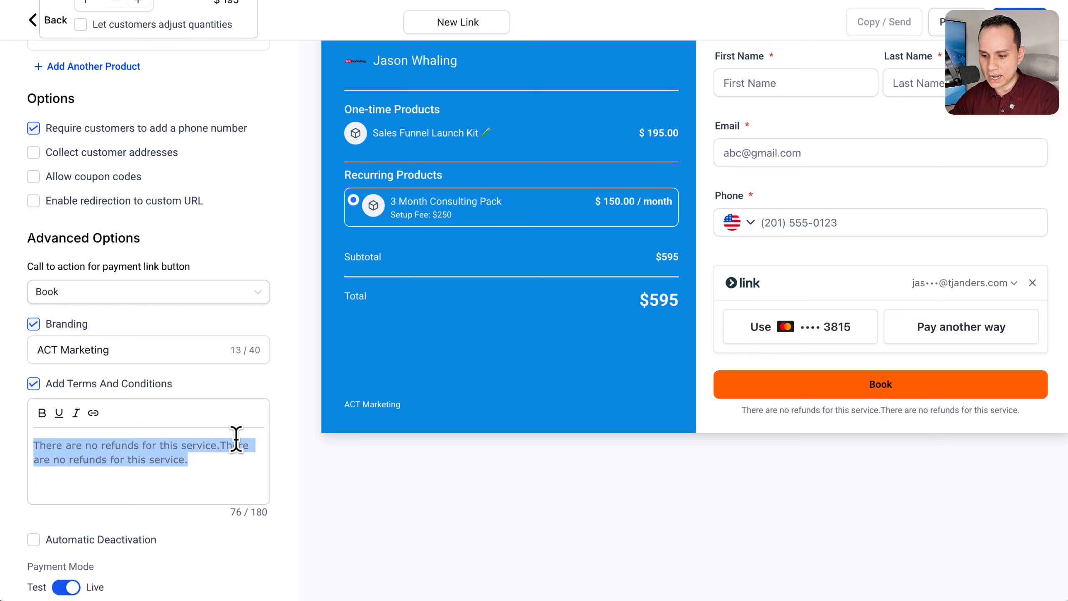
pyautogui.write('There are no refunds for this service.')
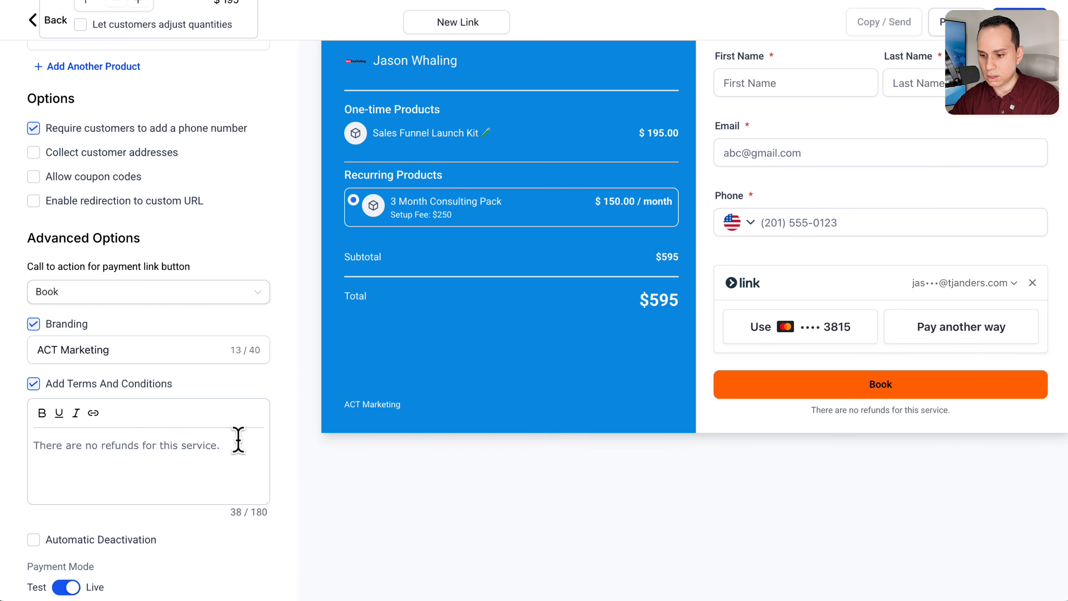
# Step: Save the payment link and preview its checkout page down to the terms text
pyautogui.scroll(5, 238, 440)
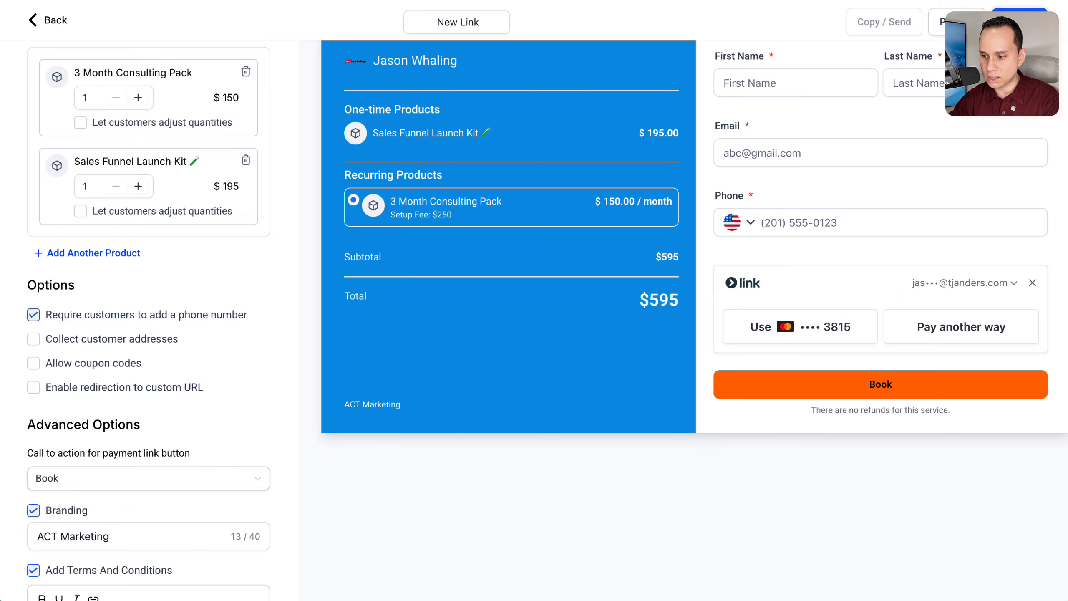
pyautogui.click(1020, 22)
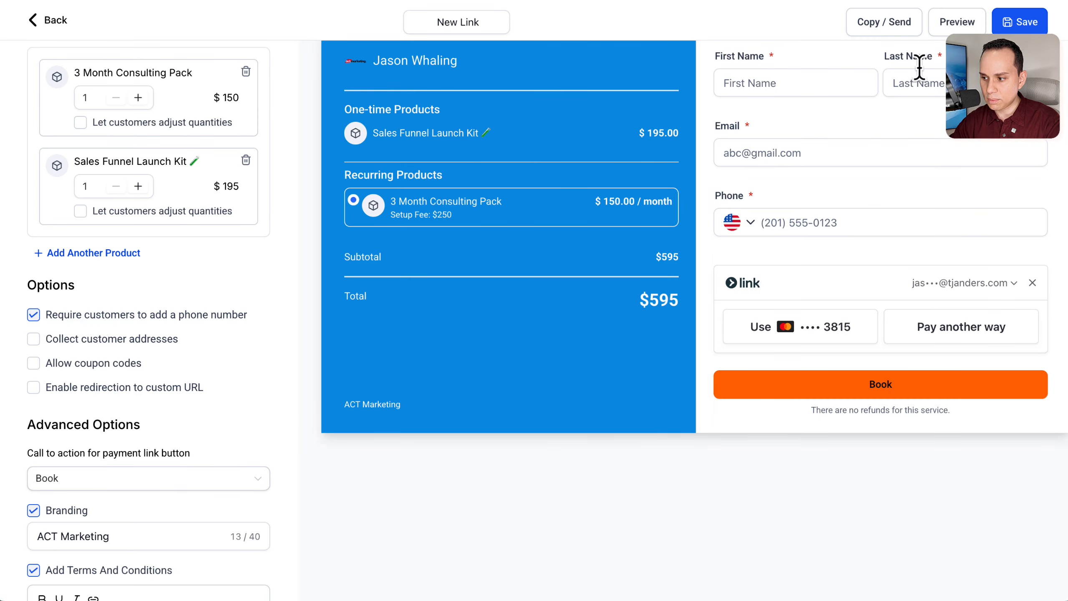
pyautogui.click(956, 26)
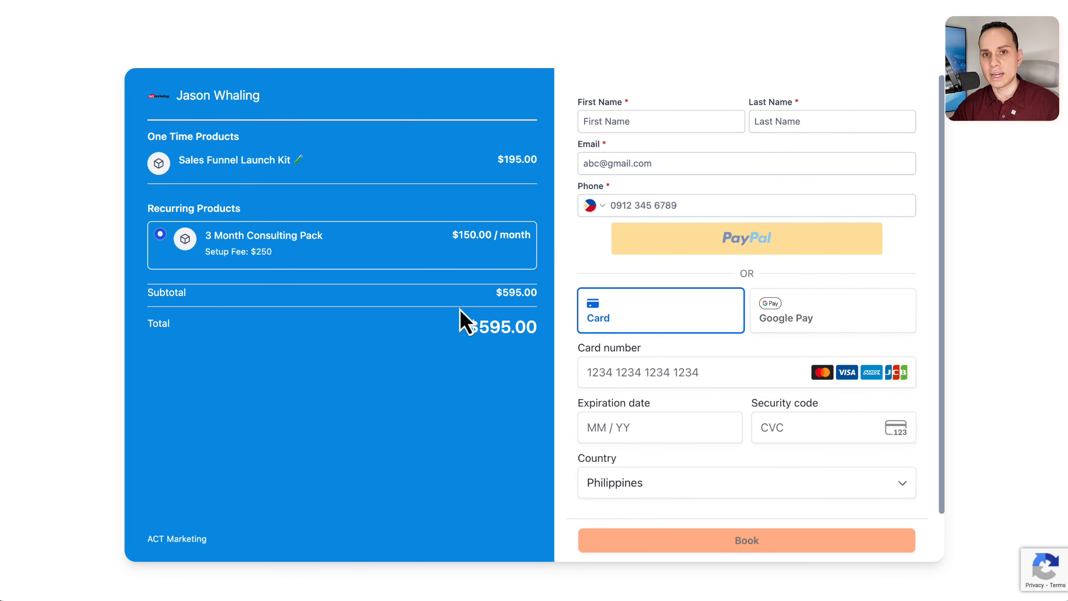
pyautogui.scroll(-2, 596, 236)
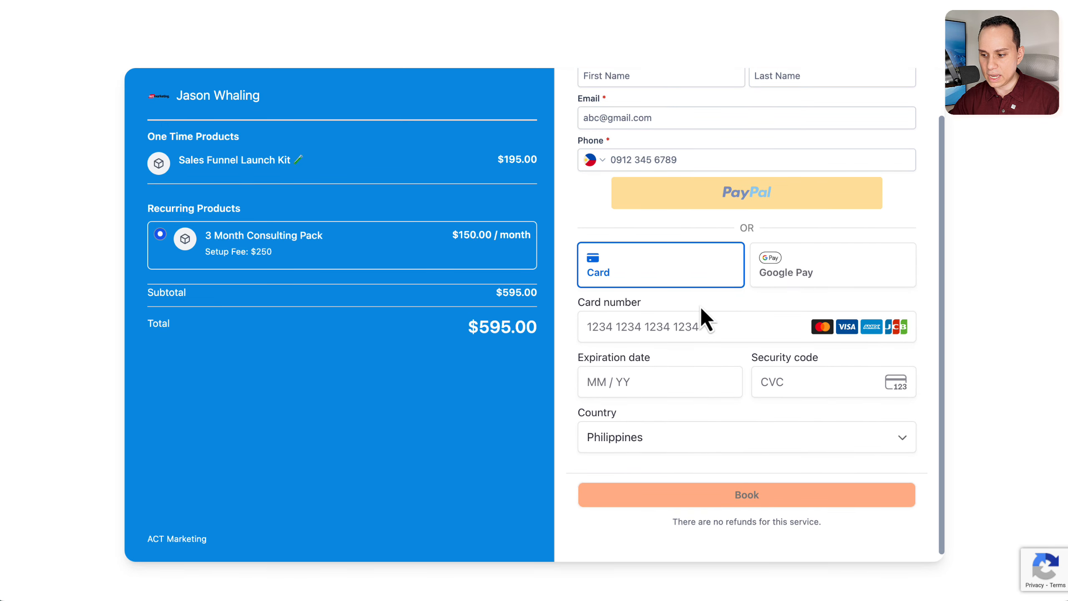
pyautogui.scroll(2, 699, 368)
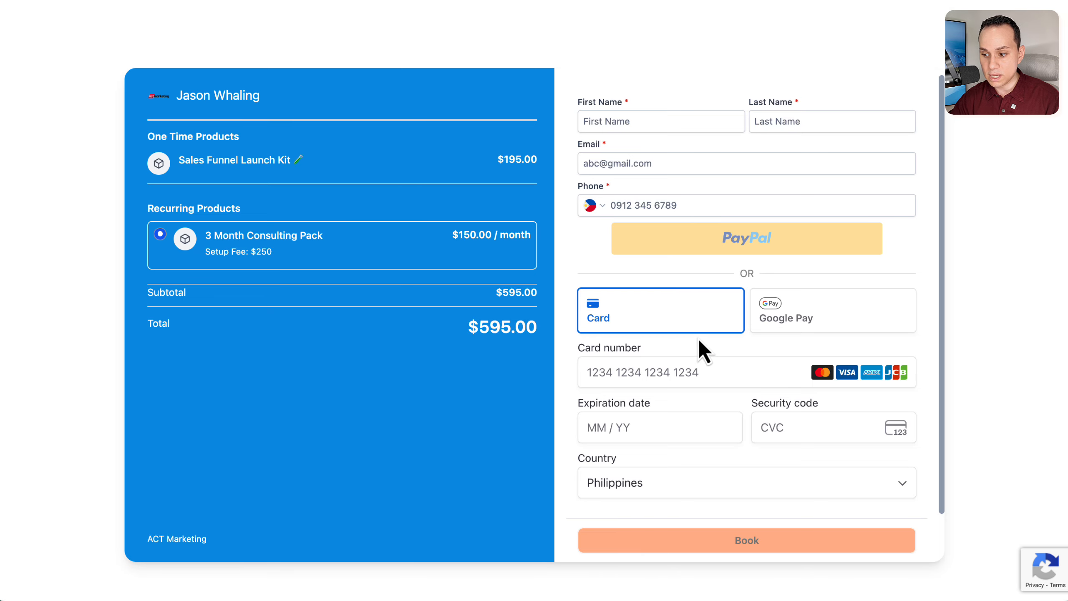
pyautogui.scroll(-2, 730, 274)
pyautogui.scroll(2, 726, 263)
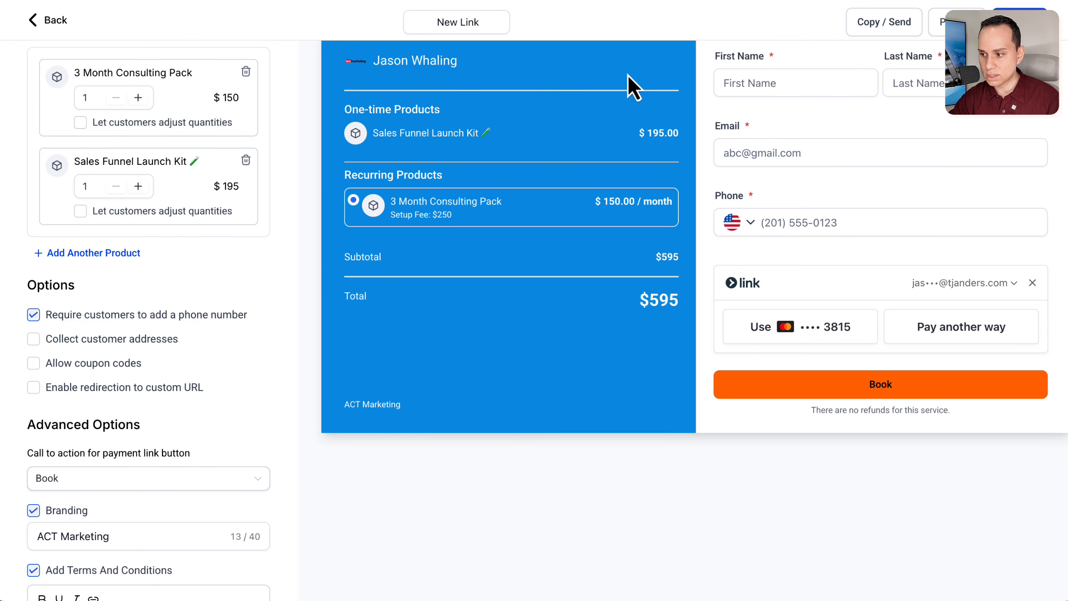
# Step: View the options for copying or sending the payment link and close the dialog
pyautogui.click(885, 24)
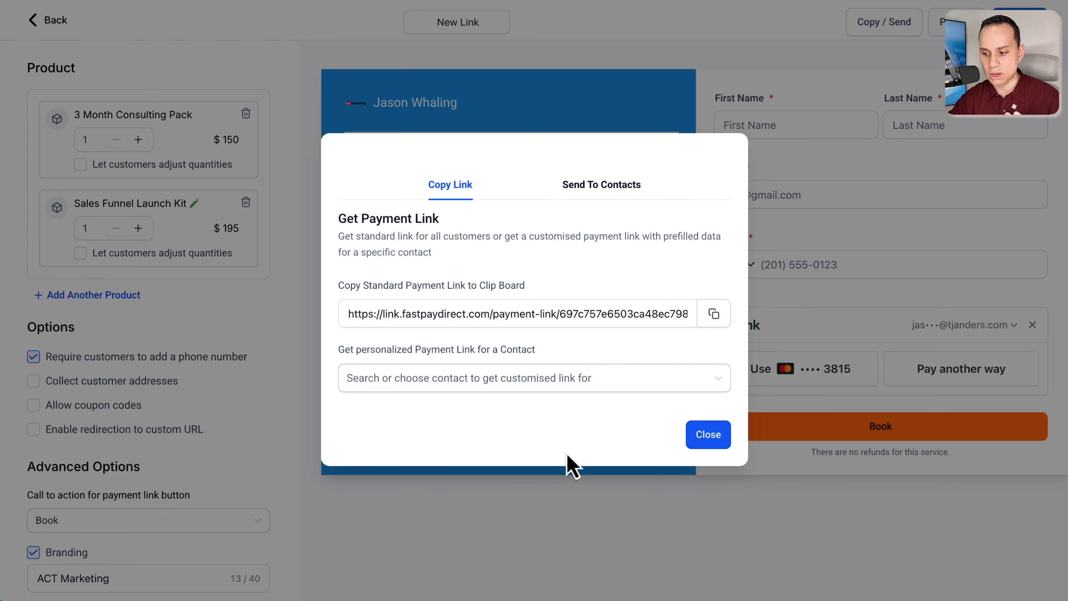
pyautogui.click(702, 441)
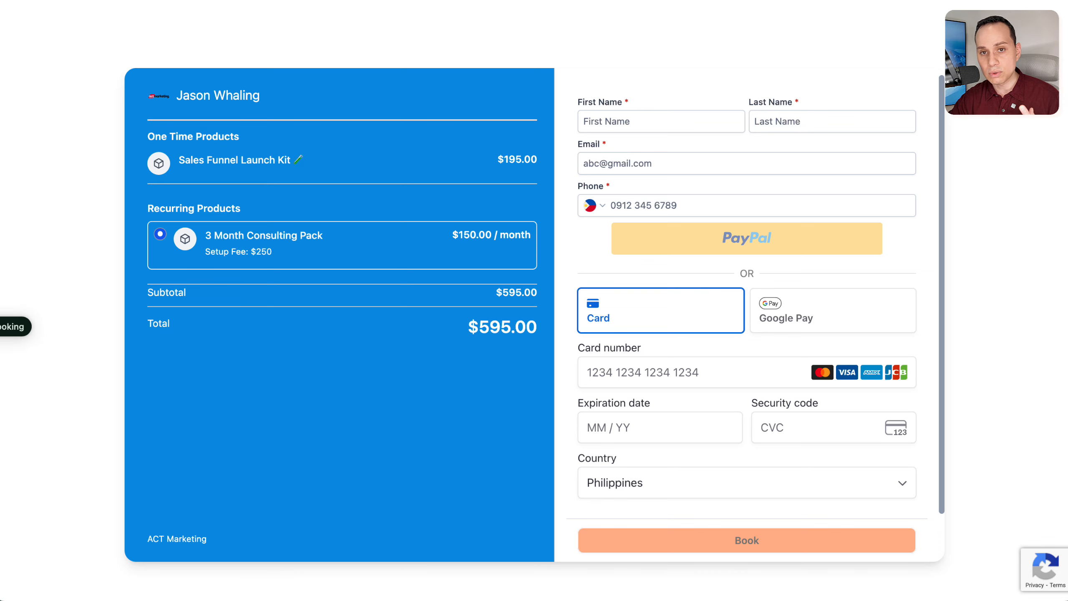
# Step: Switch to the Workflow Call booking page to view its payment form
pyautogui.click(0, 327)
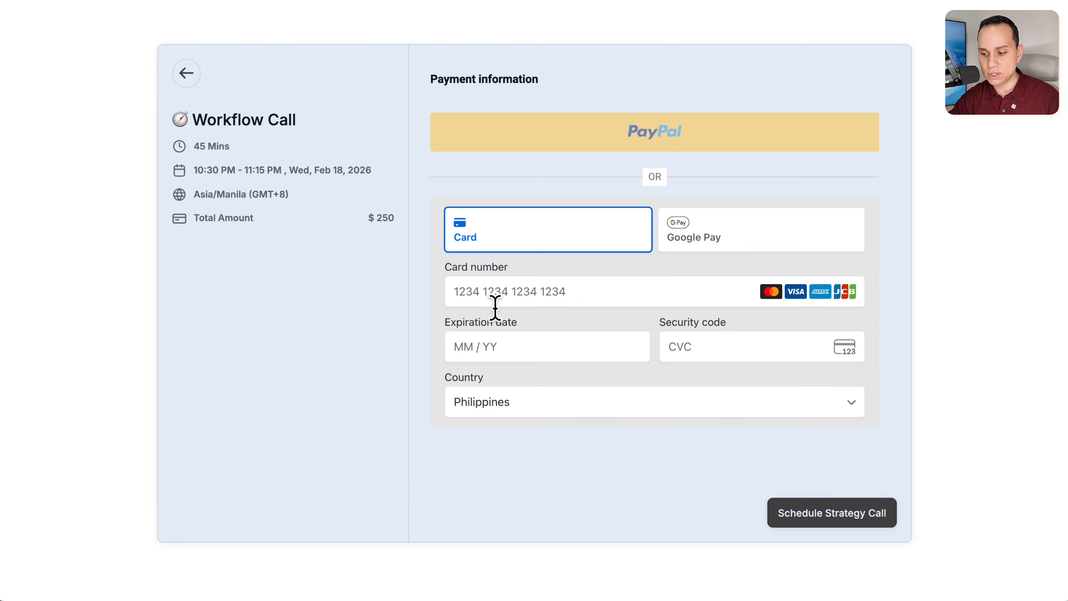